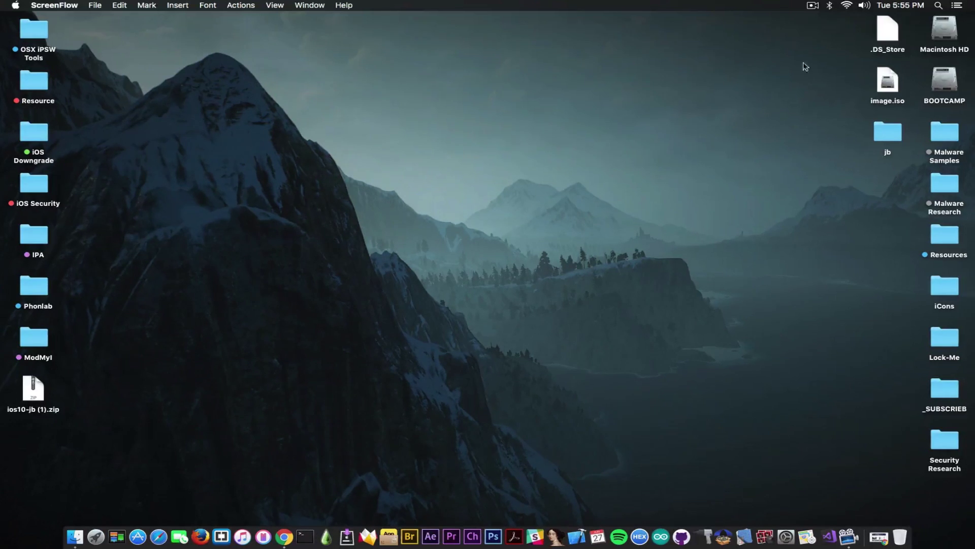
# - Restore Chrome and read the iOS 10.3 Jailbreak guide from Step 1 to the restore screenshots
pyautogui.click(878, 537)
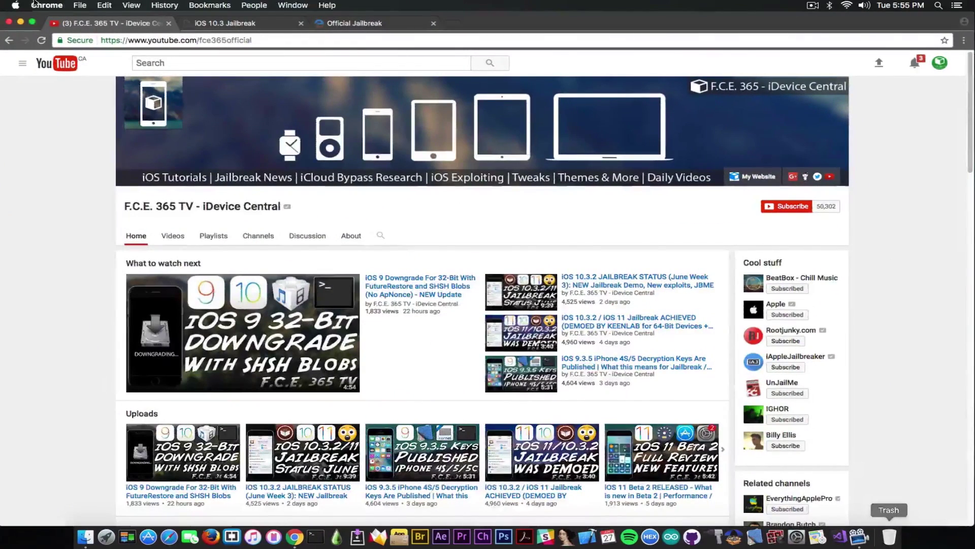
pyautogui.click(193, 24)
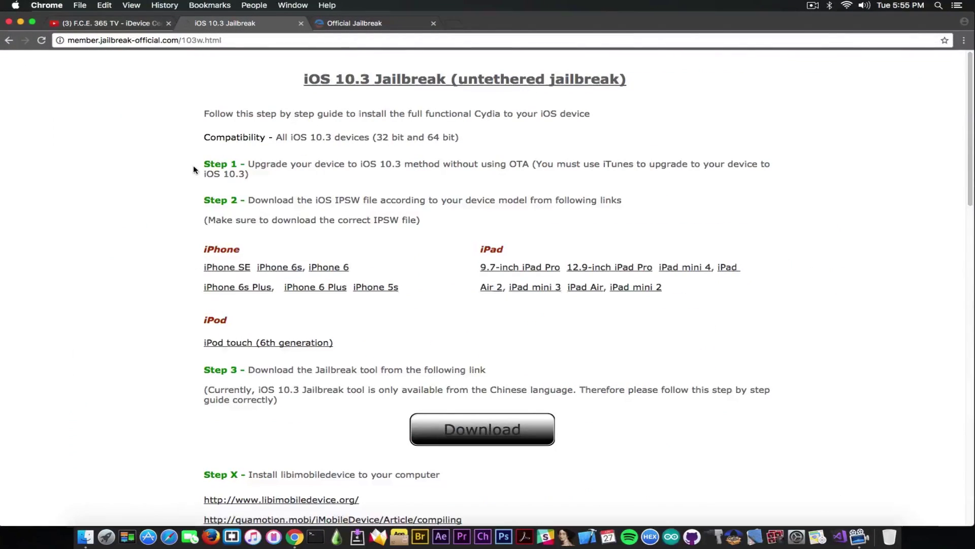
pyautogui.scroll(-3, 193, 169)
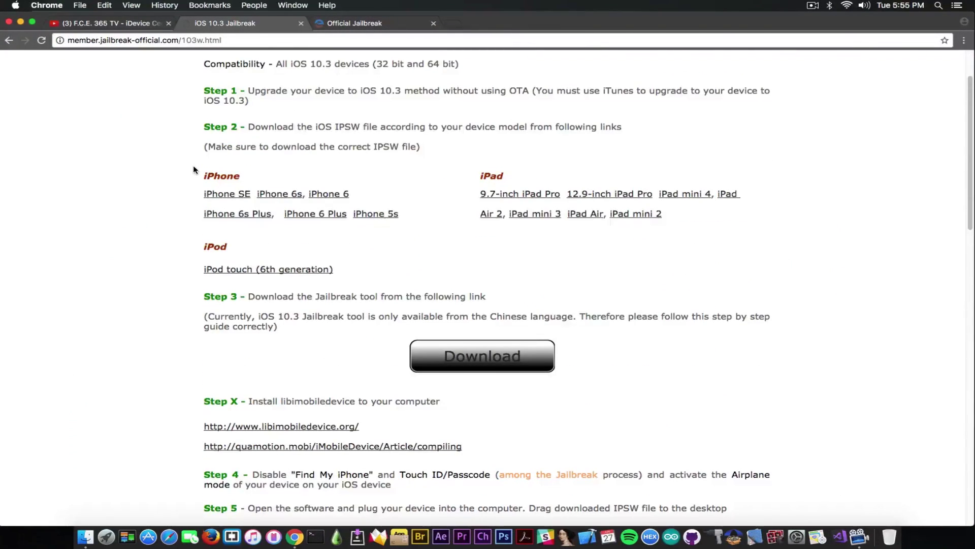
pyautogui.scroll(-4, 193, 169)
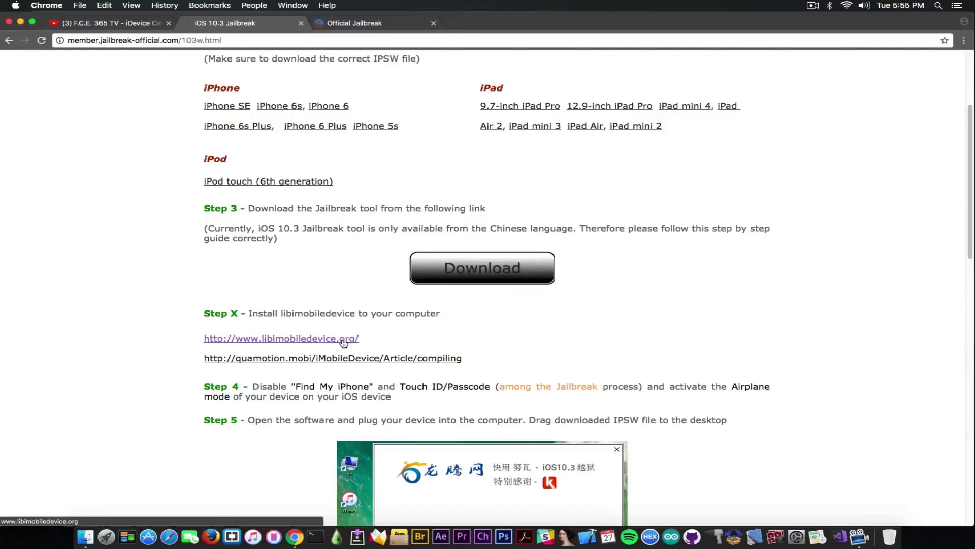
pyautogui.scroll(-4, 467, 330)
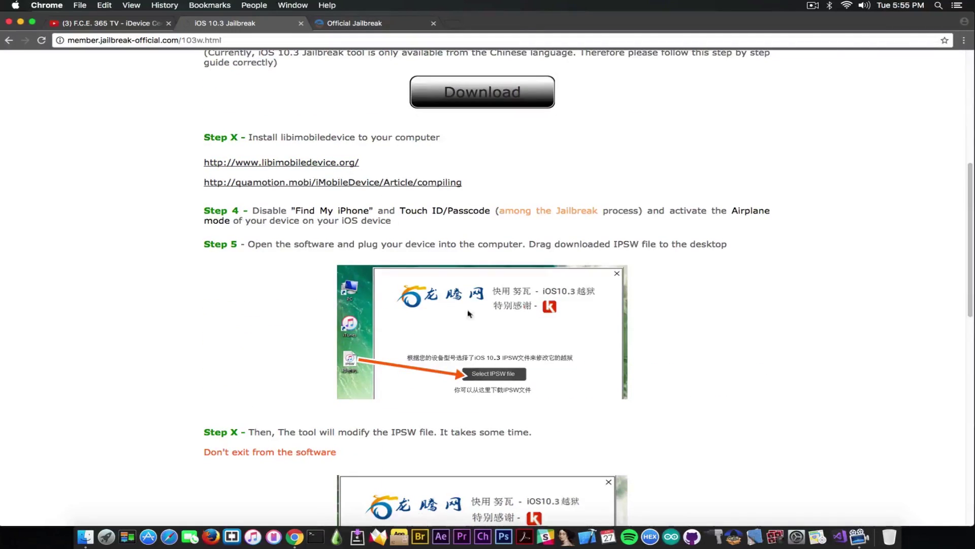
pyautogui.scroll(-5, 468, 325)
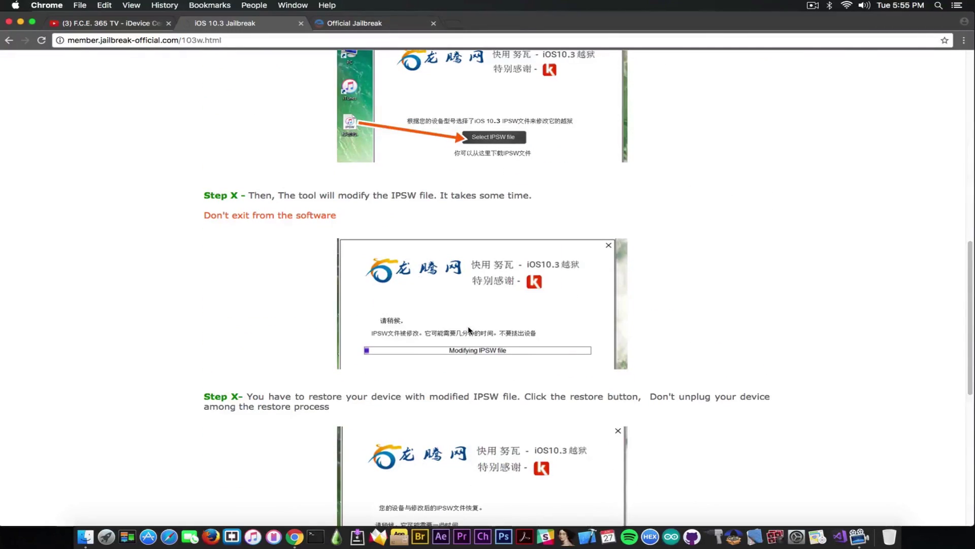
pyautogui.scroll(-3, 468, 329)
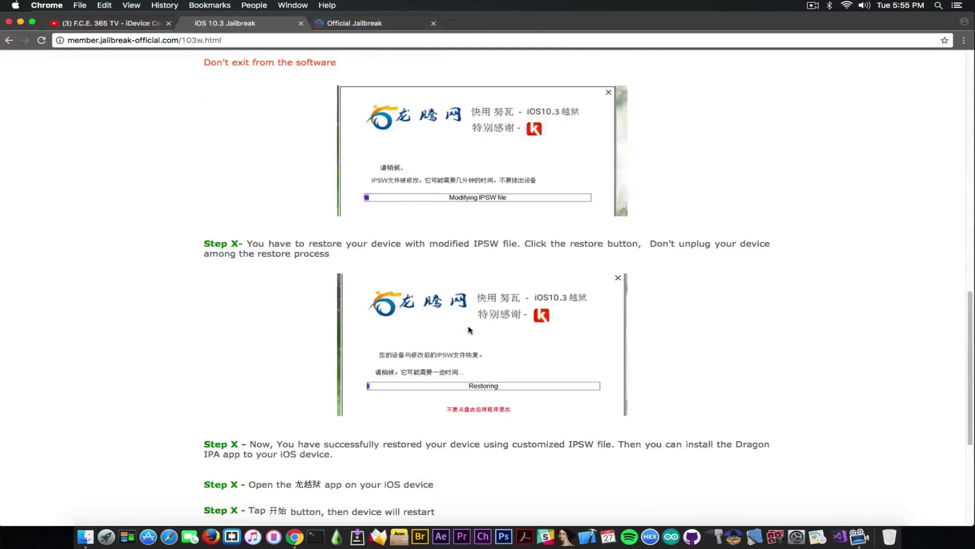
pyautogui.scroll(-5, 467, 326)
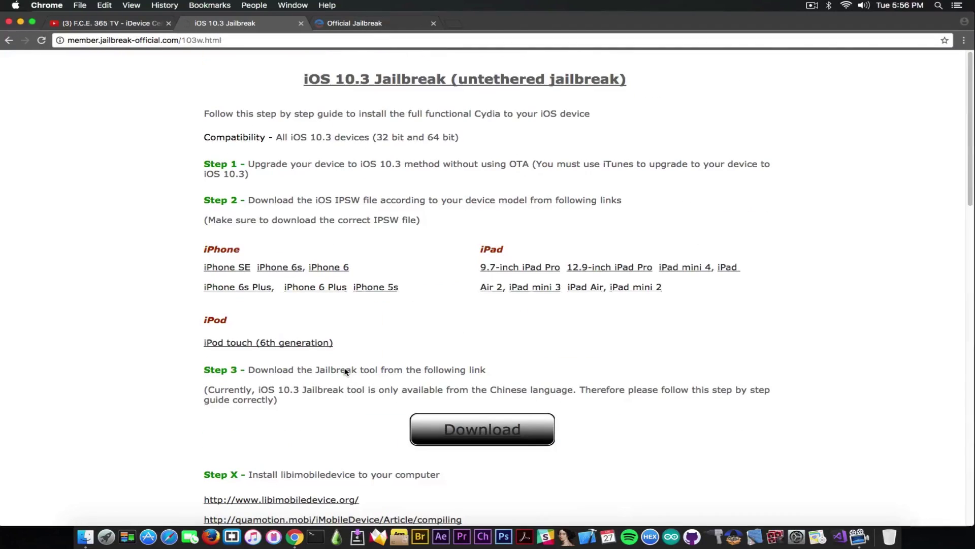
pyautogui.scroll(-7, 491, 301)
pyautogui.scroll(-1, 491, 300)
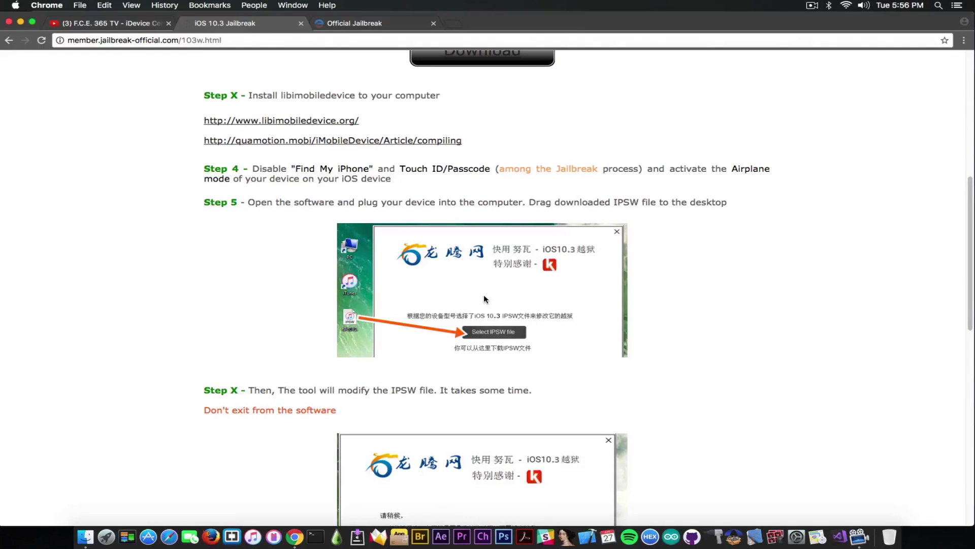
pyautogui.scroll(-5, 484, 295)
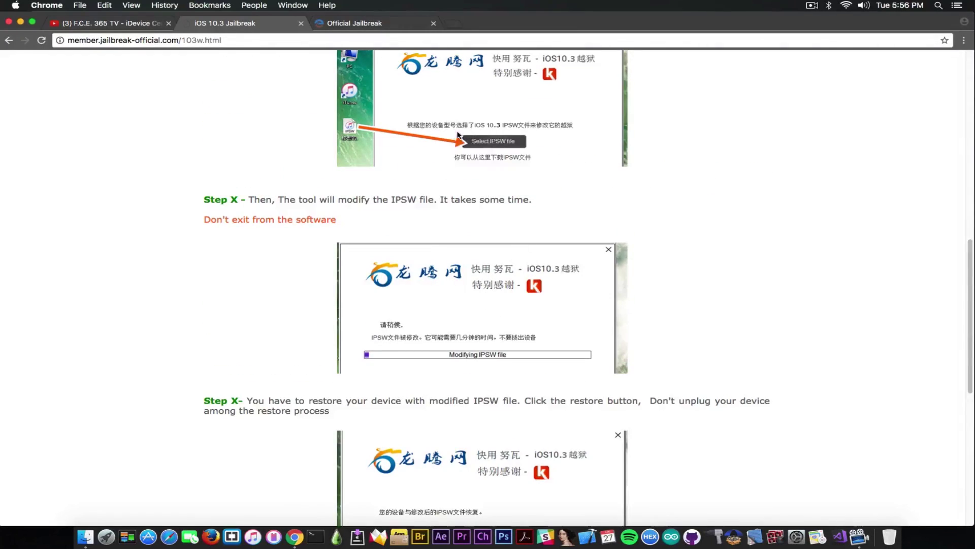
pyautogui.scroll(15, 453, 212)
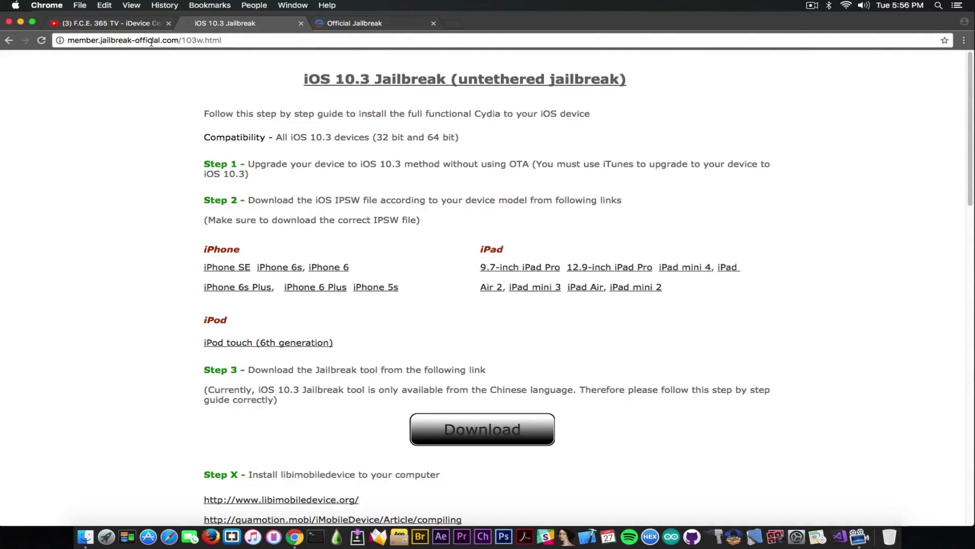
# - Briefly look over the Official Jailbreak sales page, then close it
pyautogui.click(385, 26)
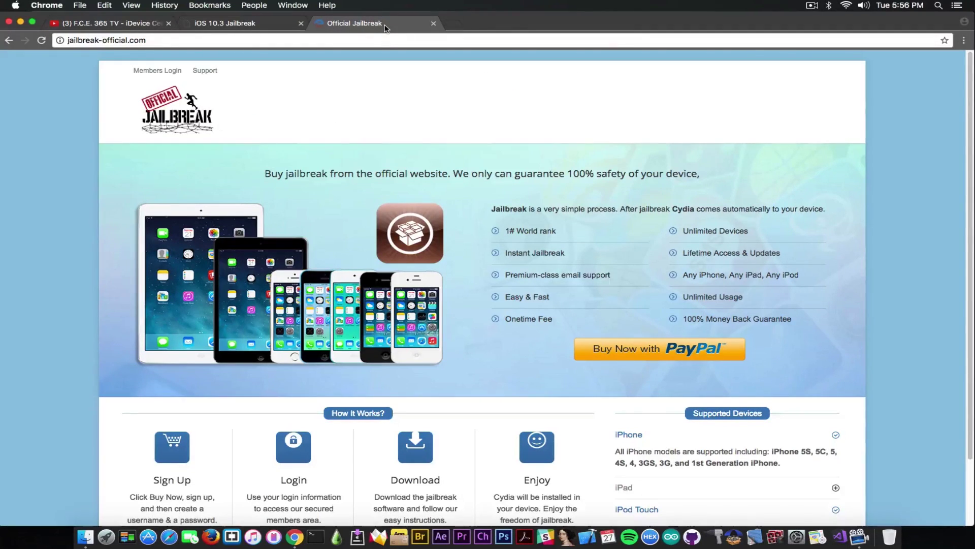
pyautogui.scroll(-2, 509, 224)
pyautogui.scroll(2, 508, 224)
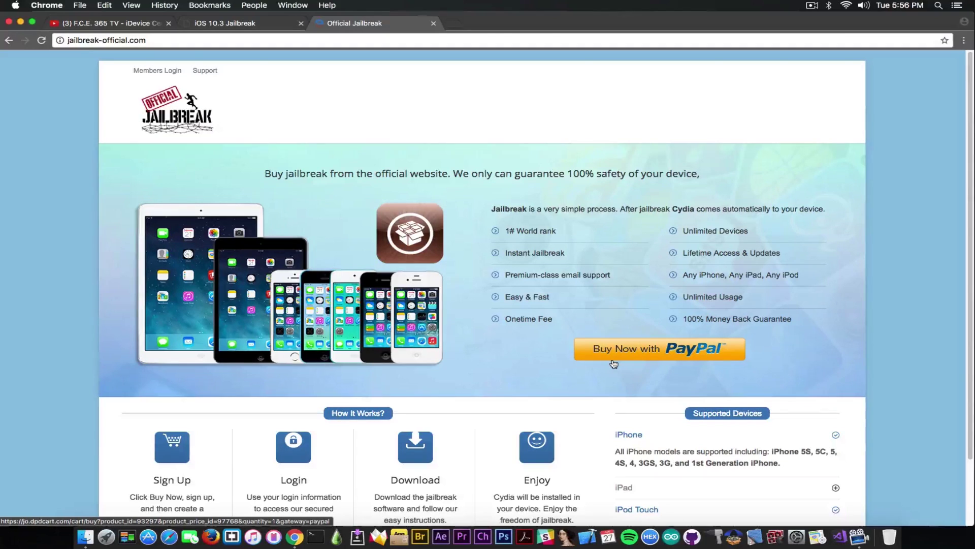
pyautogui.click(433, 23)
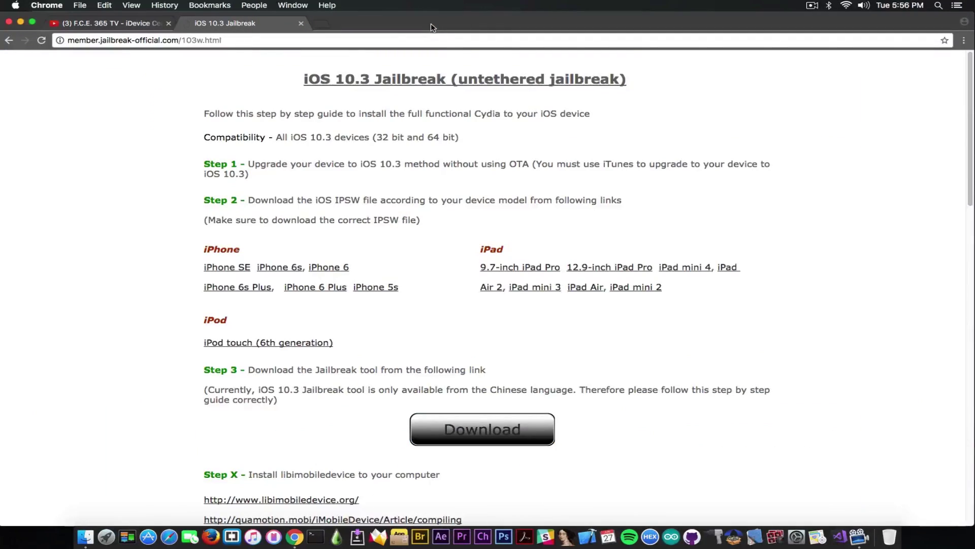
# - Download the iOS 10.3 jailbreak zip from the guide and return to the F.C.E. 365 TV channel
pyautogui.scroll(-1, 447, 234)
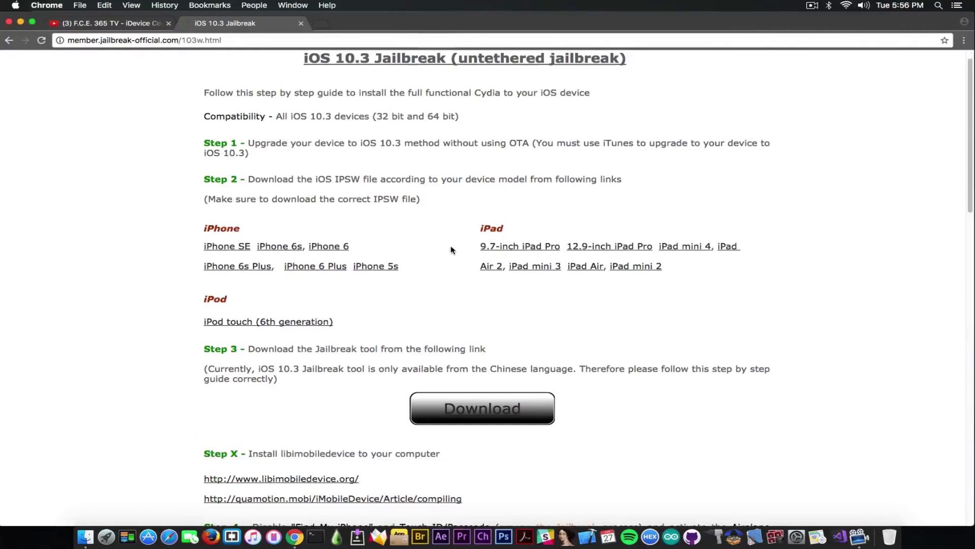
pyautogui.click(484, 408)
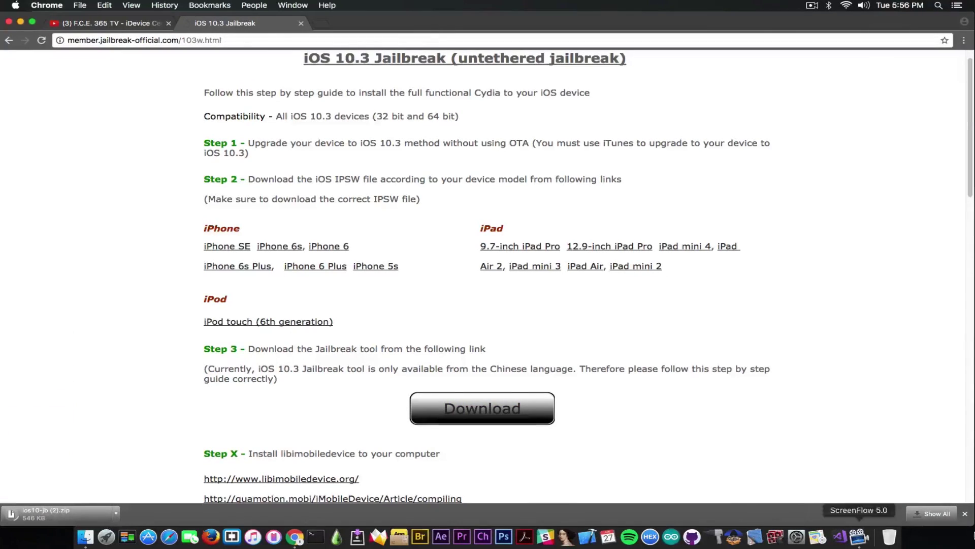
pyautogui.click(967, 516)
pyautogui.scroll(1, 471, 228)
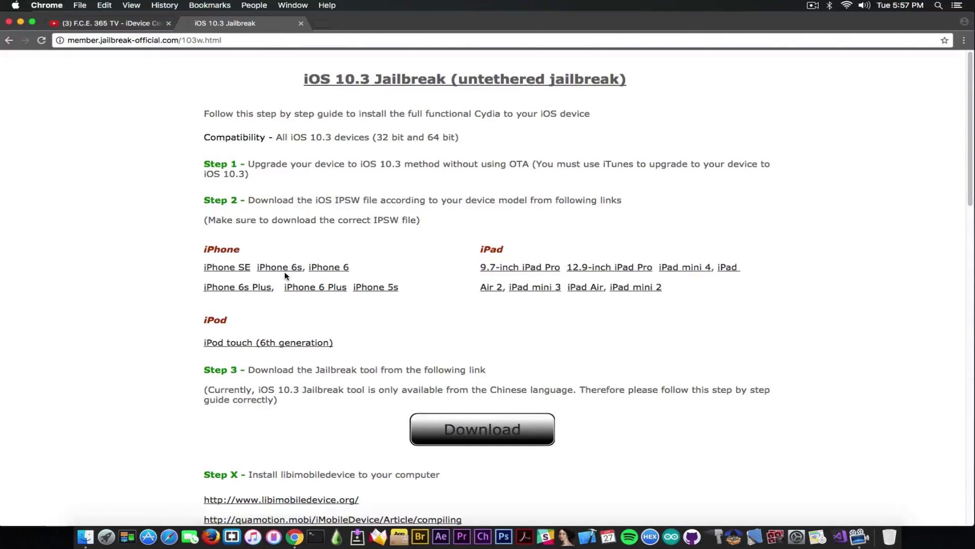
pyautogui.click(128, 23)
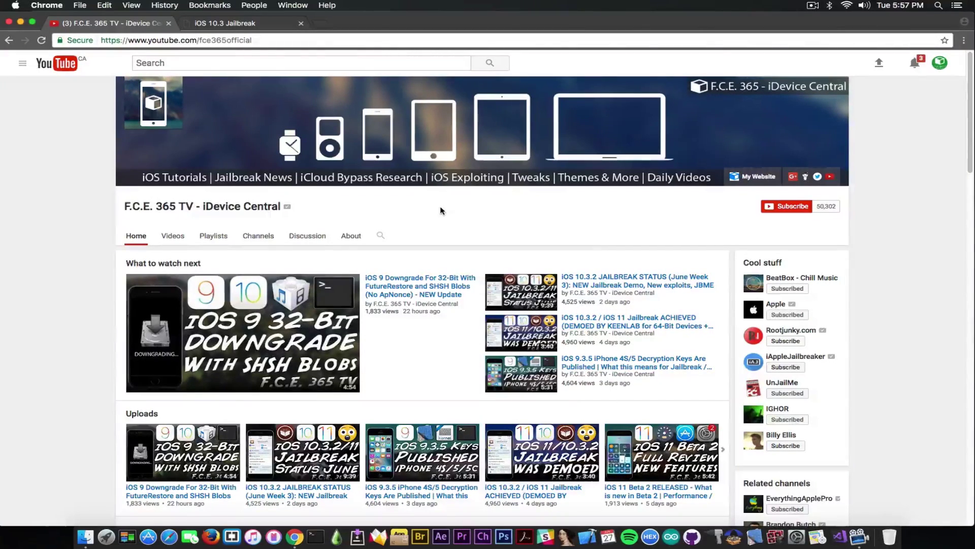
# - Subscribe to F.C.E. 365 TV with 'Send me all notifications' saved, then go back to the jailbreak guide
pyautogui.click(784, 208)
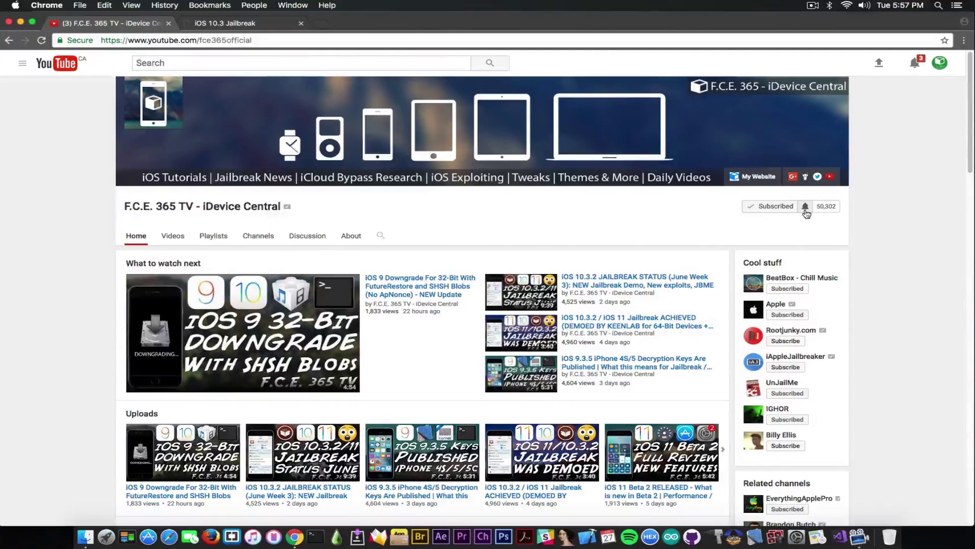
pyautogui.click(806, 211)
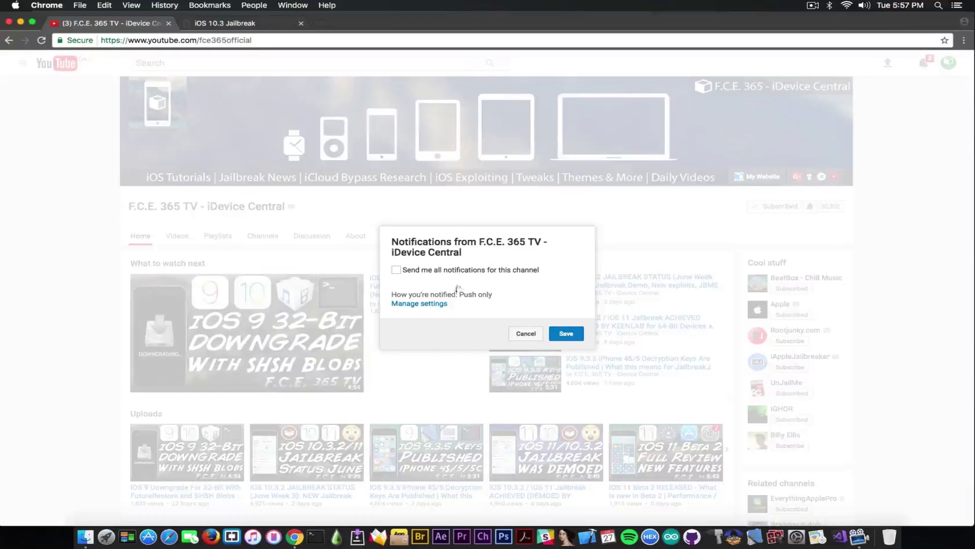
pyautogui.click(396, 270)
pyautogui.click(568, 335)
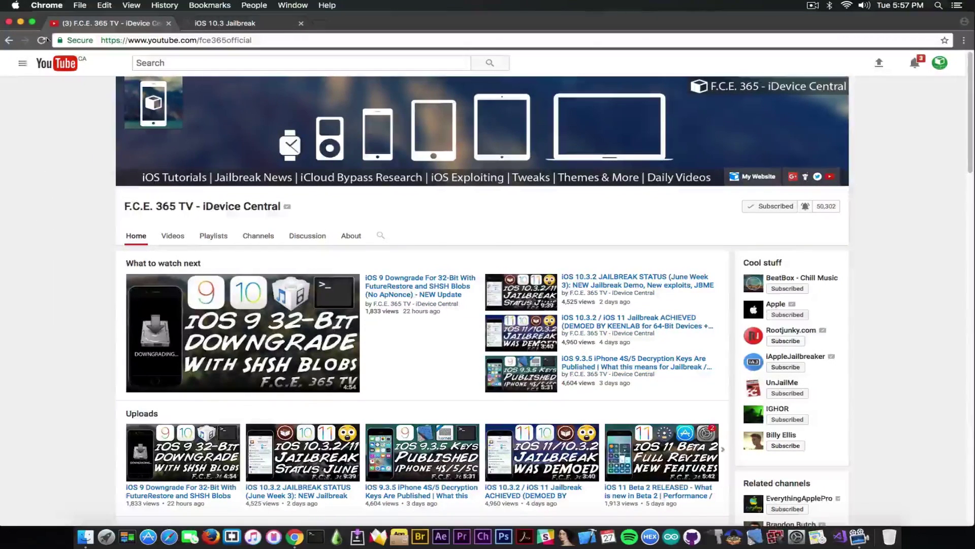
pyautogui.click(206, 24)
# - Close the YouTube channel page and minimize Chrome to reveal the desktop with ios10-jb (1).zip
pyautogui.click(168, 23)
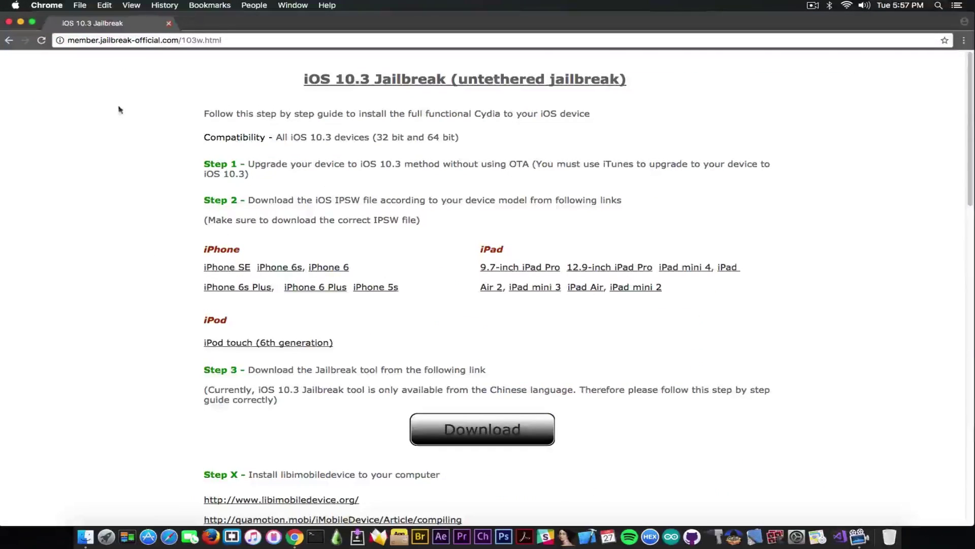
pyautogui.scroll(-5, 387, 353)
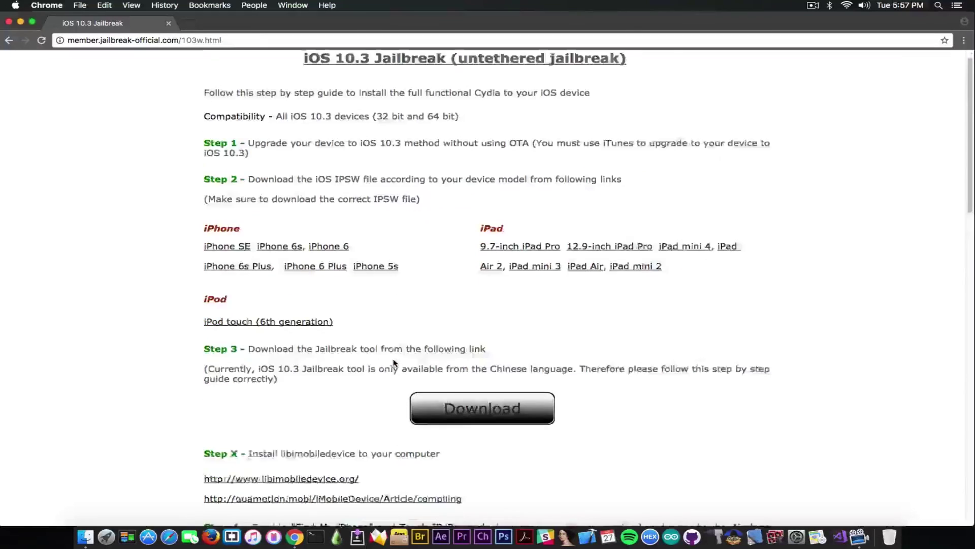
pyautogui.scroll(-15, 387, 353)
pyautogui.scroll(20, 379, 338)
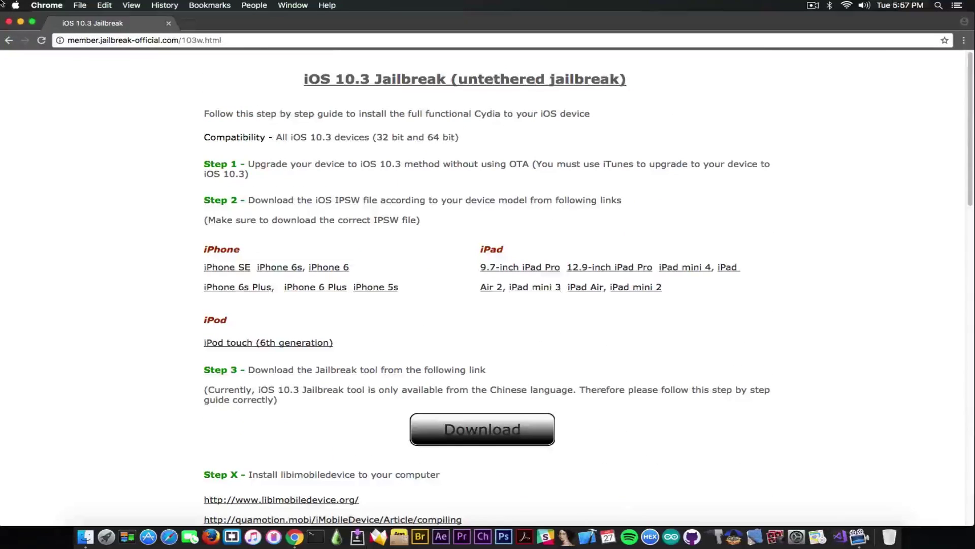
pyautogui.click(20, 21)
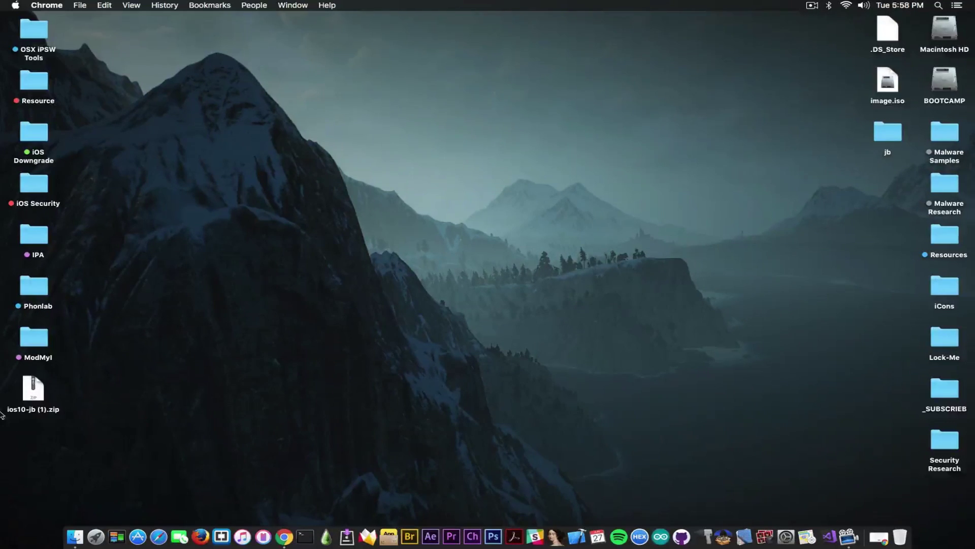
# - Inspect the jb folder's contents, then launch VirtualBox by searching 'virtual' in Launchpad
pyautogui.doubleClick(888, 133)
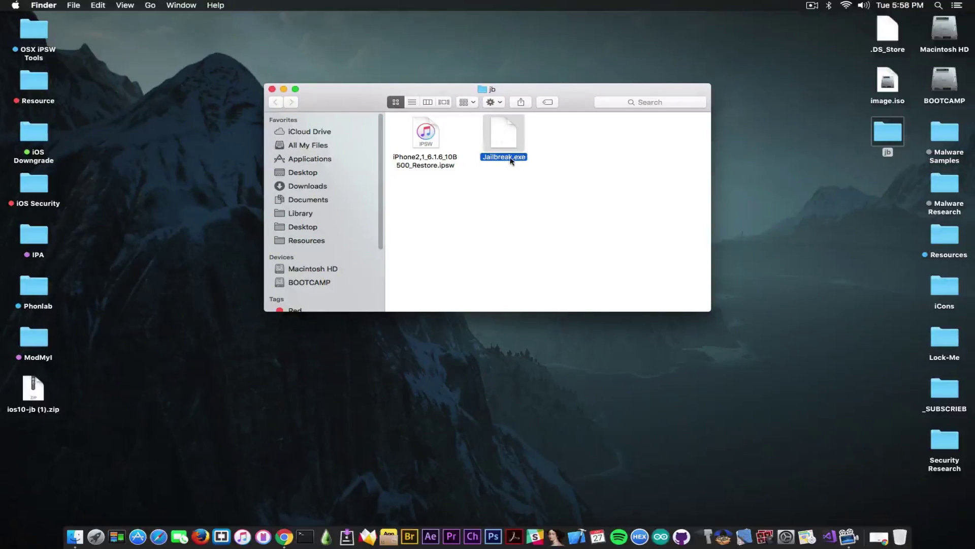
pyautogui.click(272, 89)
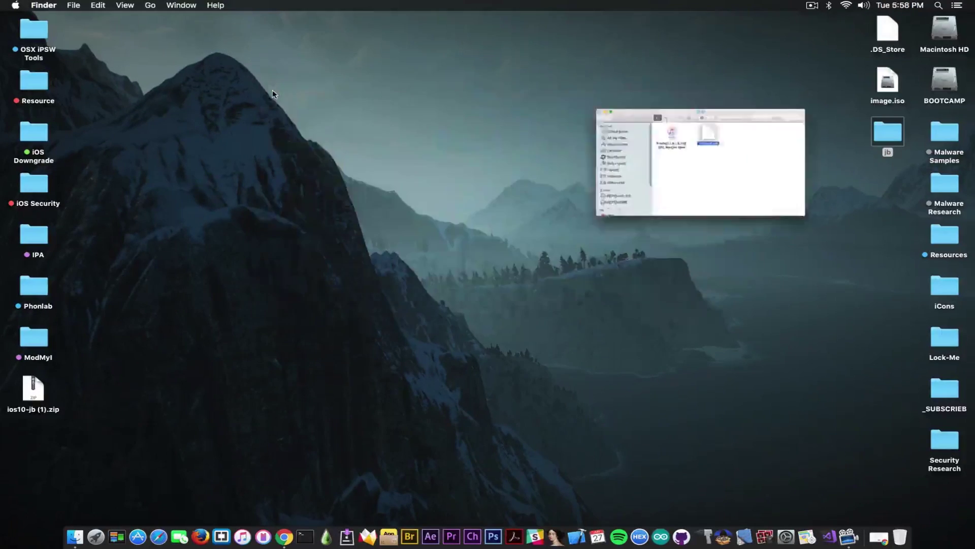
pyautogui.click(96, 537)
pyautogui.click(485, 22)
pyautogui.write('v')
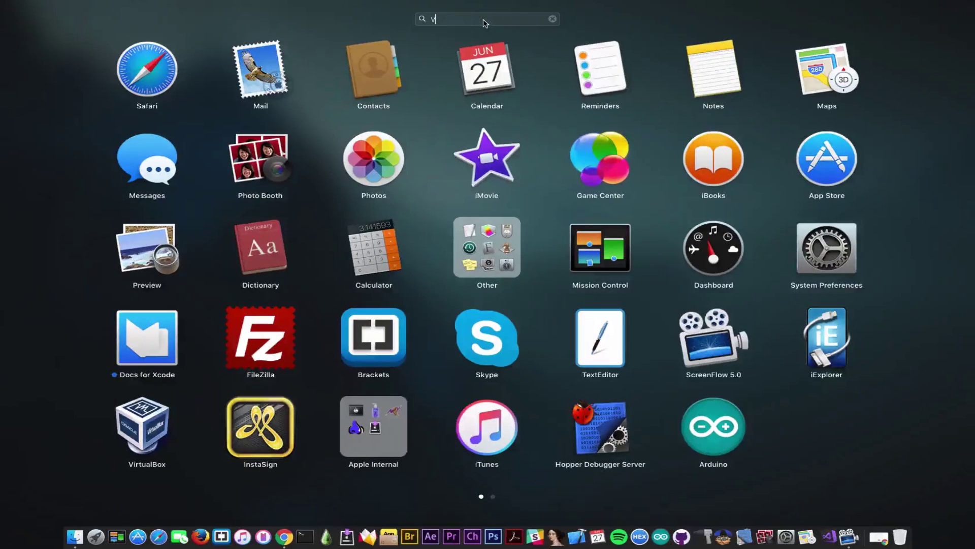
pyautogui.write('irtual')
pyautogui.click(484, 70)
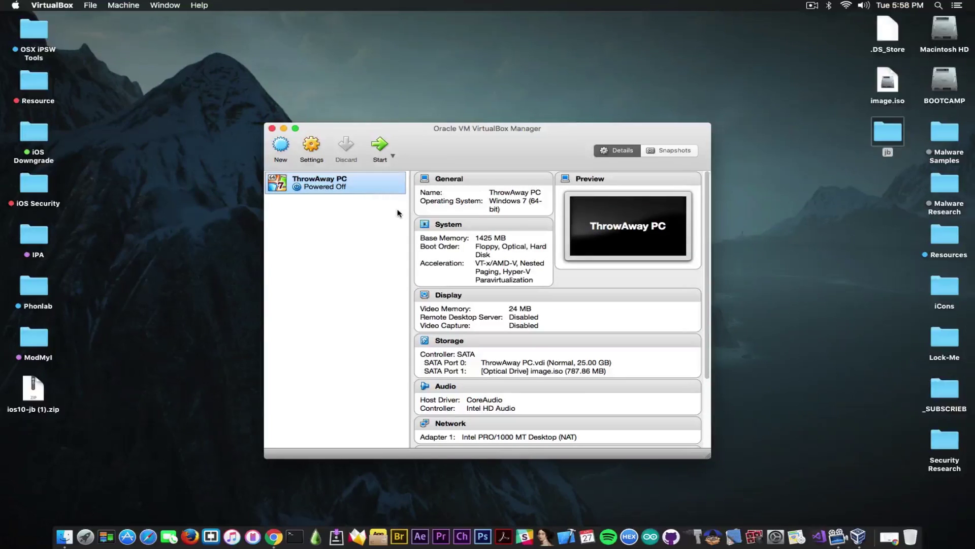
# - Start ThrowAway PC, close the VirtualBox Manager, and boot with 'Start Windows Normally'
pyautogui.click(384, 150)
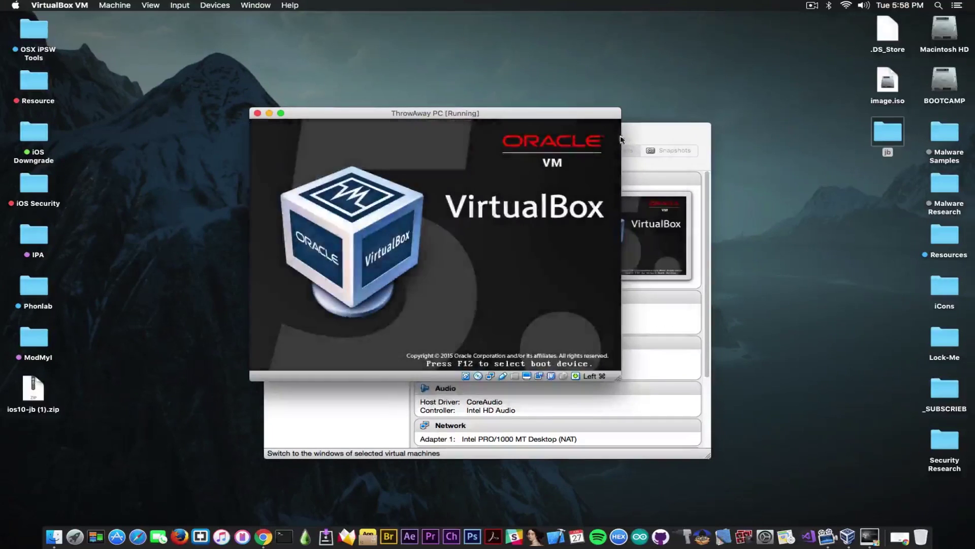
pyautogui.click(627, 141)
pyautogui.click(271, 128)
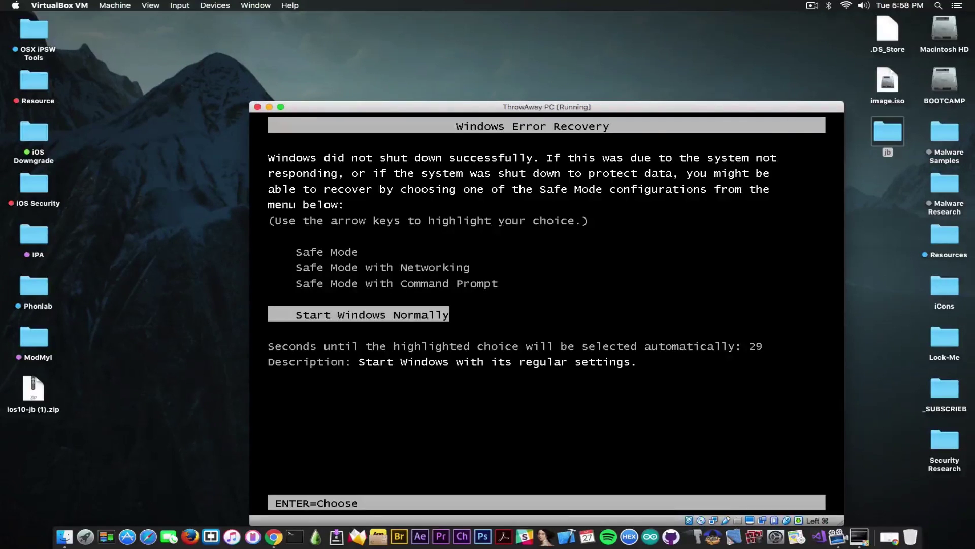
pyautogui.press('Return')
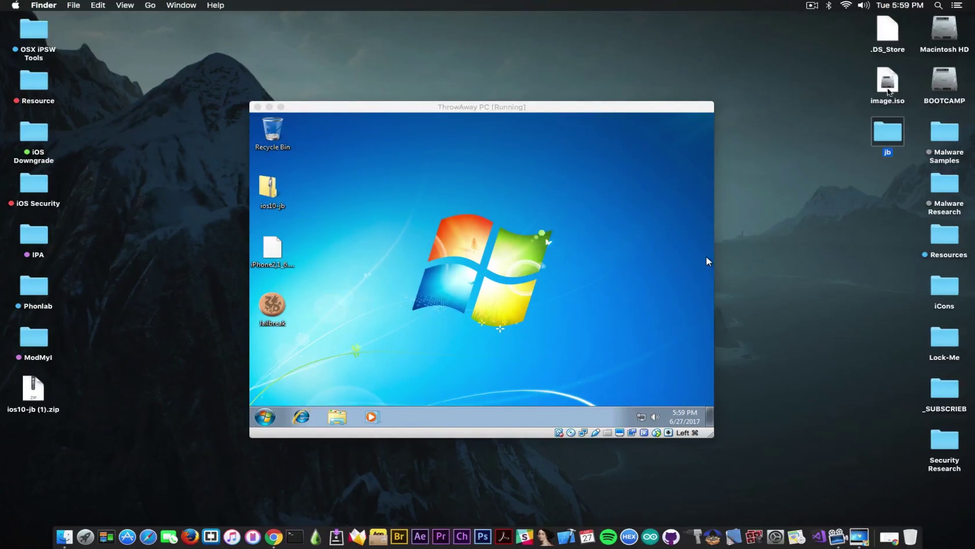
pyautogui.doubleClick(889, 130)
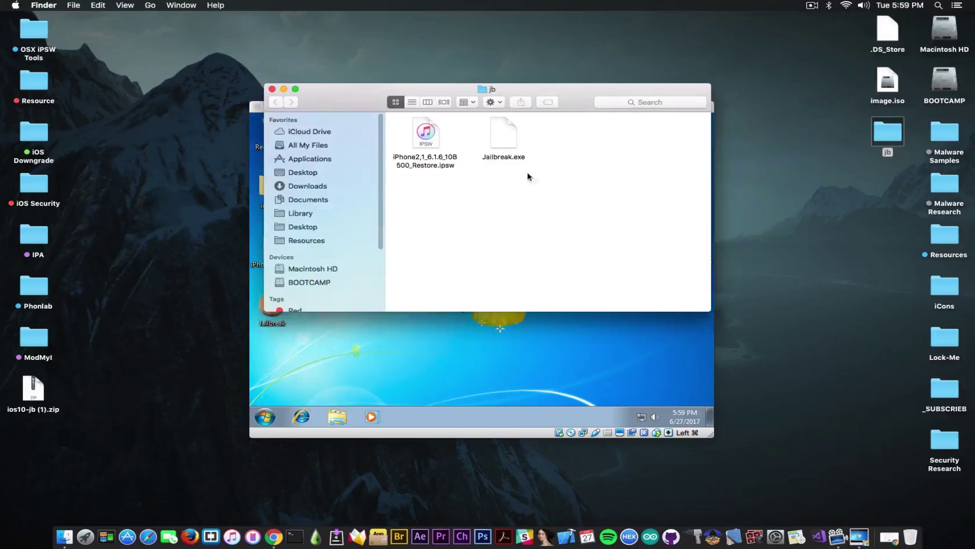
pyautogui.click(273, 89)
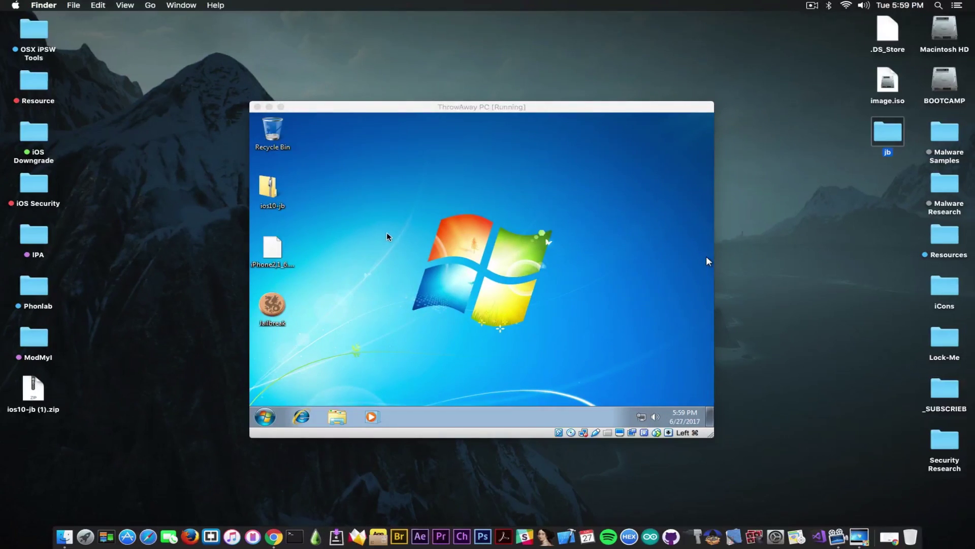
pyautogui.click(706, 256)
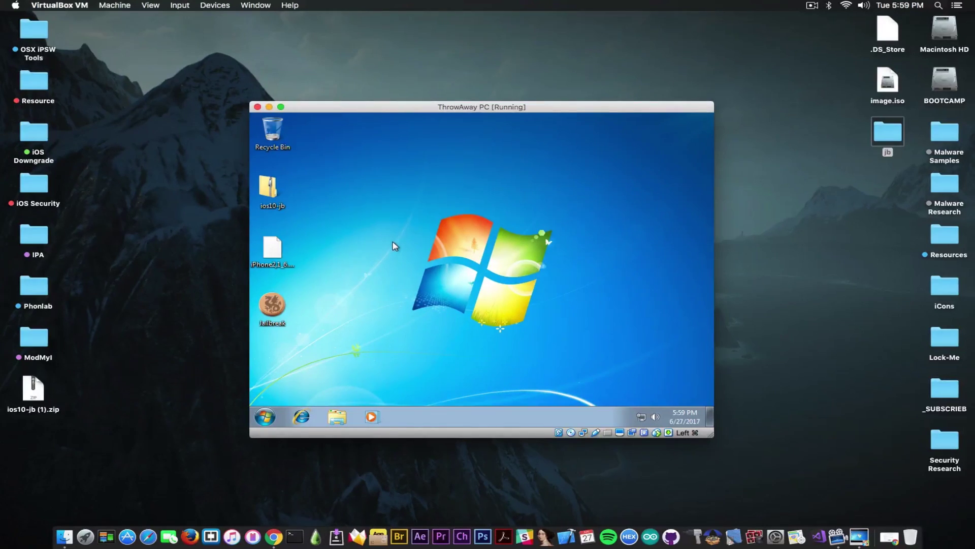
pyautogui.moveTo(282, 310)
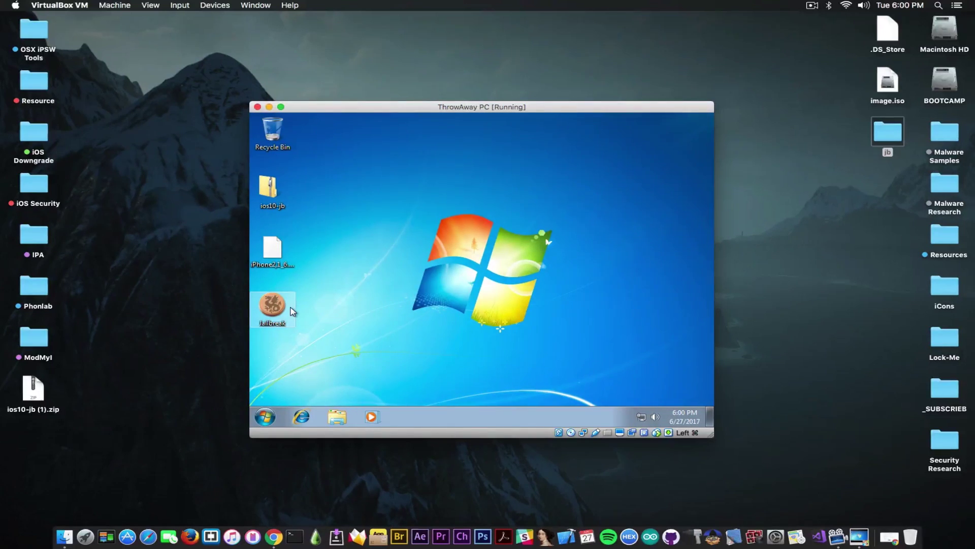
pyautogui.click(272, 249)
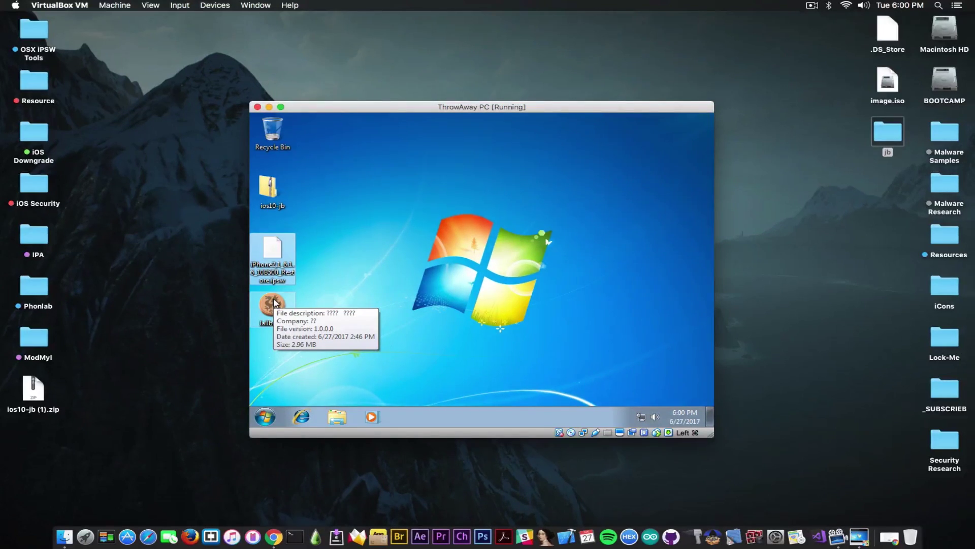
pyautogui.click(338, 270)
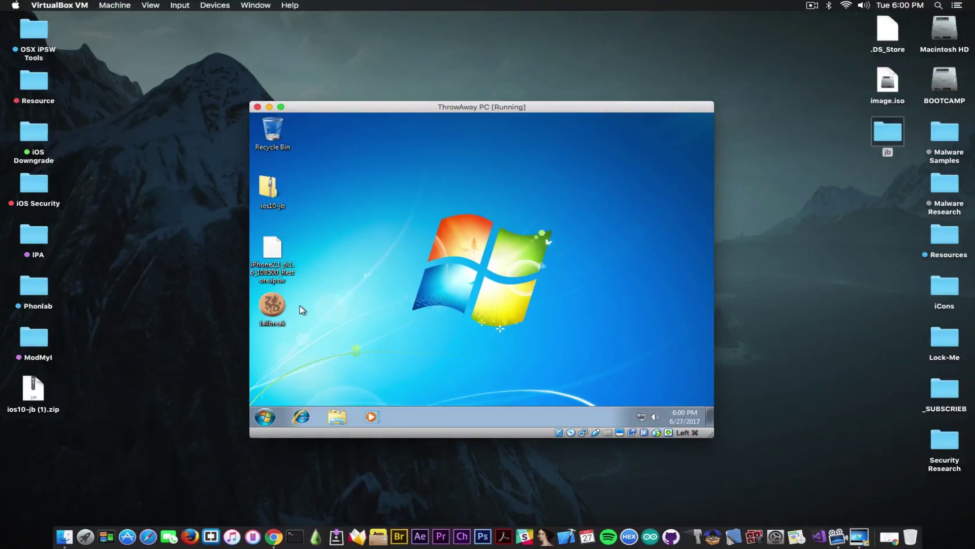
pyautogui.click(264, 416)
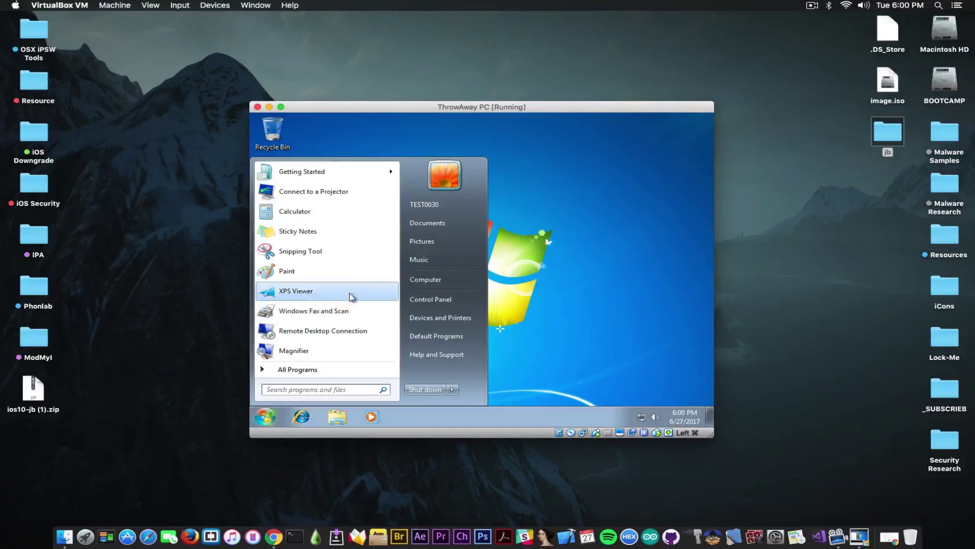
pyautogui.click(454, 276)
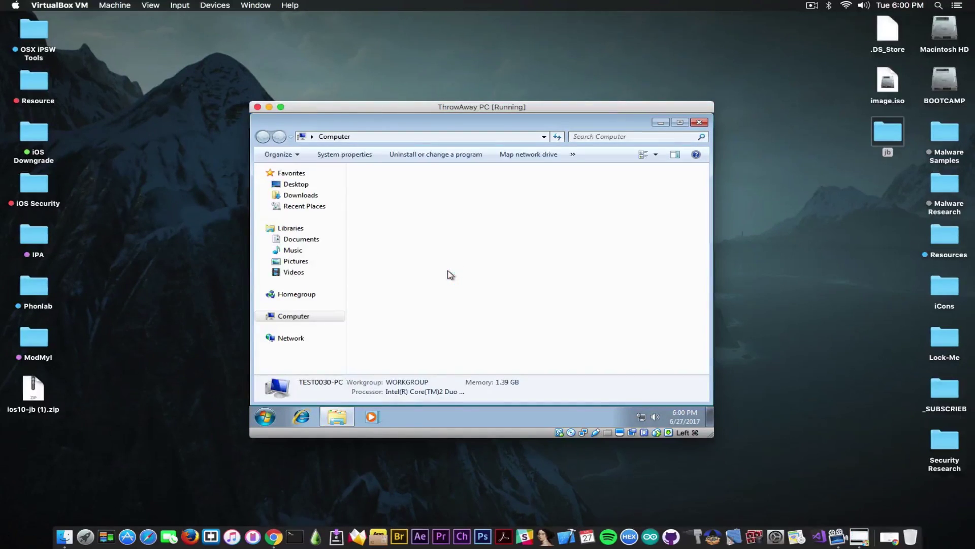
pyautogui.click(419, 198)
pyautogui.doubleClick(419, 198)
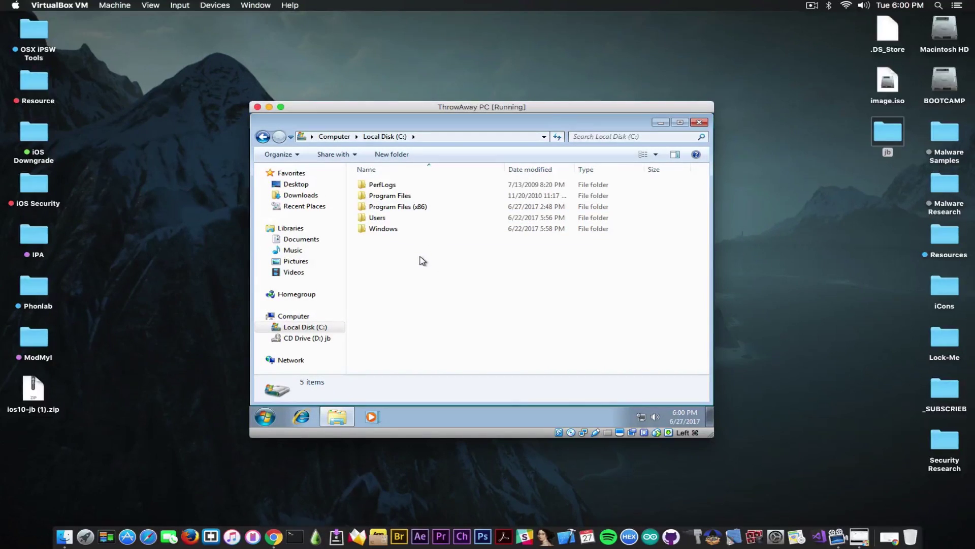
pyautogui.doubleClick(439, 207)
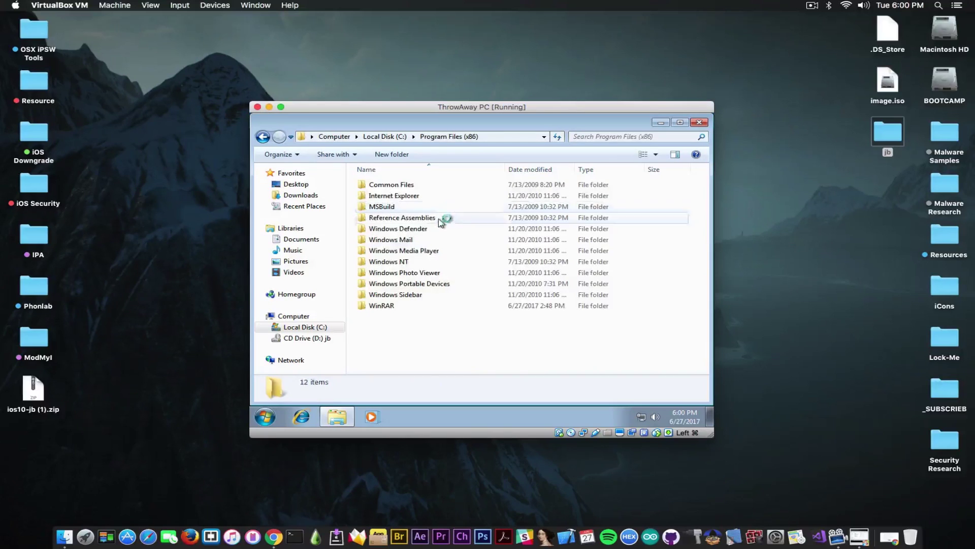
pyautogui.click(701, 121)
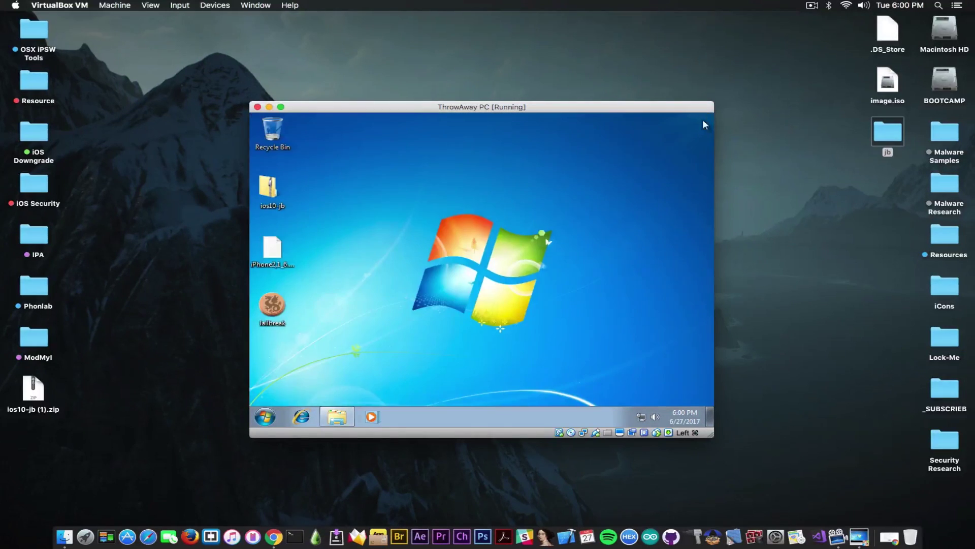
# - Launch Jailbreak on the Windows desktop and continue past the device prompts to IPSW file selection
pyautogui.doubleClick(277, 303)
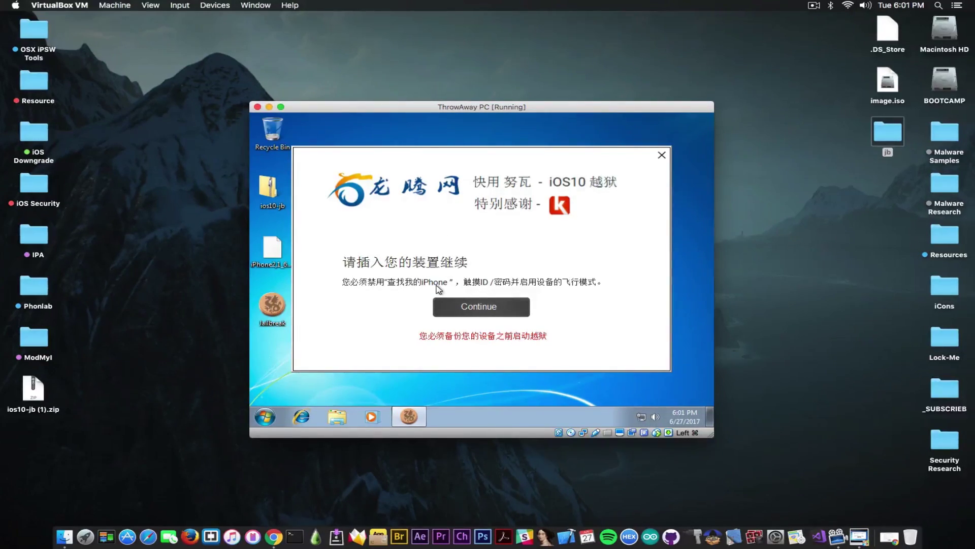
pyautogui.click(468, 306)
pyautogui.click(468, 307)
pyautogui.click(496, 309)
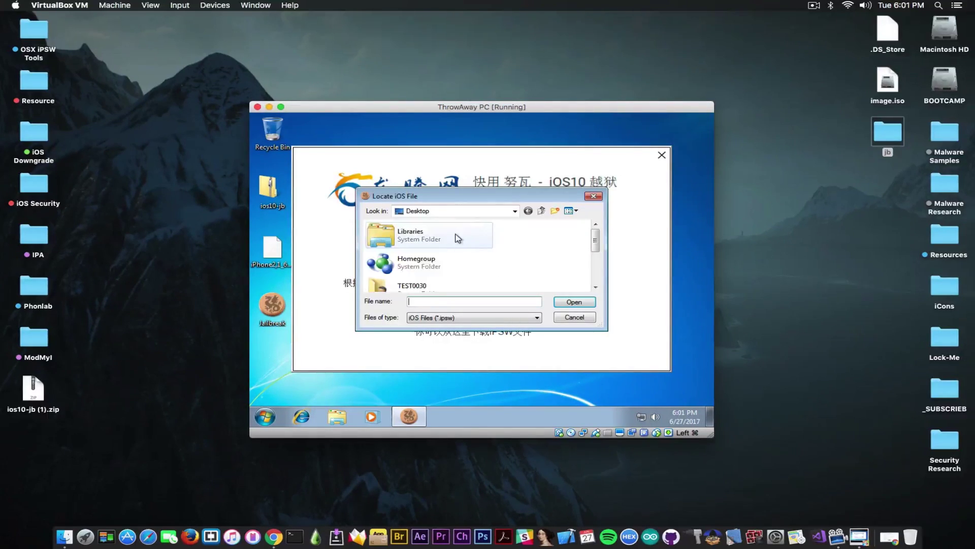
# - Choose the iPhone IPSW restore file and let the tool run until Error 0000 appears
pyautogui.scroll(-2, 526, 251)
pyautogui.doubleClick(436, 278)
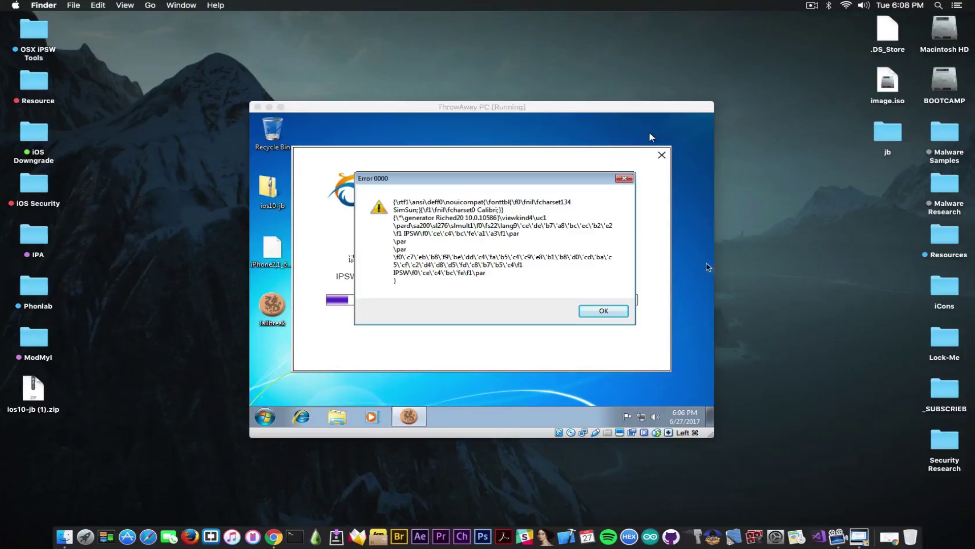
# - Dismiss the Error 0000 box and check the Jailbreak file's tooltip: version 1.0.0.0, 2.96 MB
pyautogui.click(590, 255)
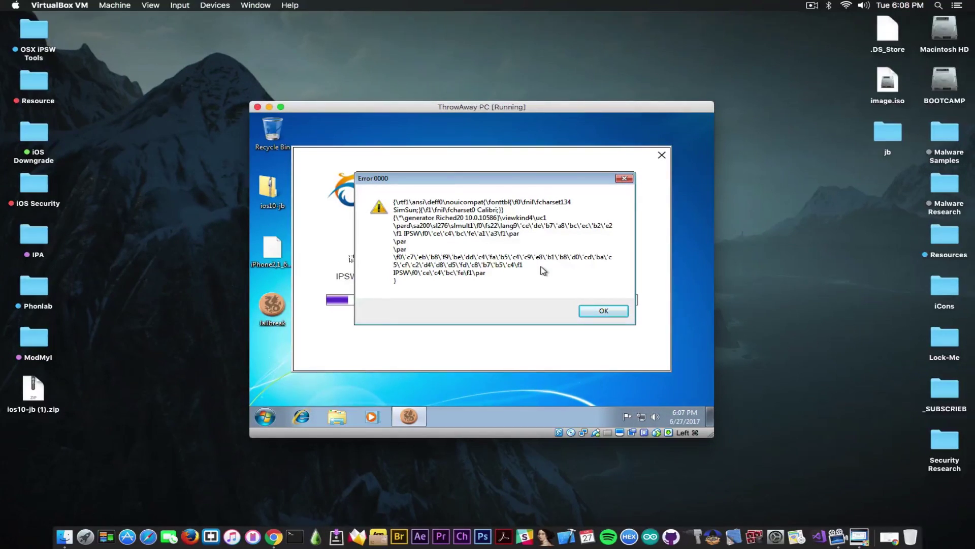
pyautogui.click(597, 312)
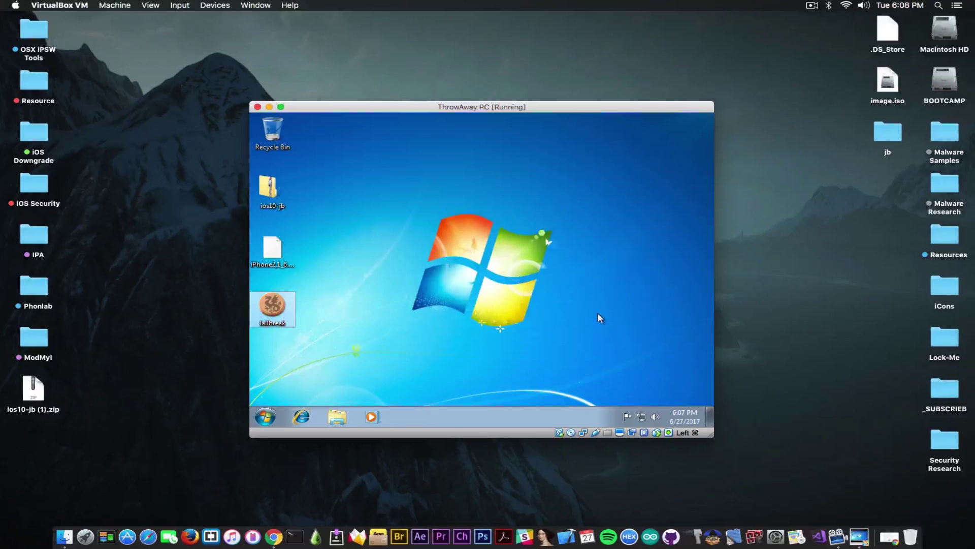
pyautogui.click(551, 319)
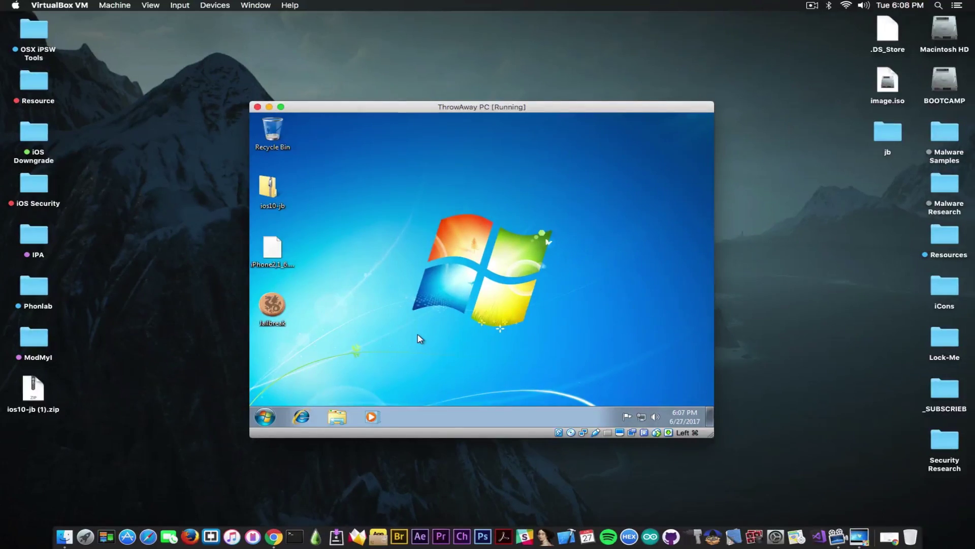
pyautogui.moveTo(284, 305)
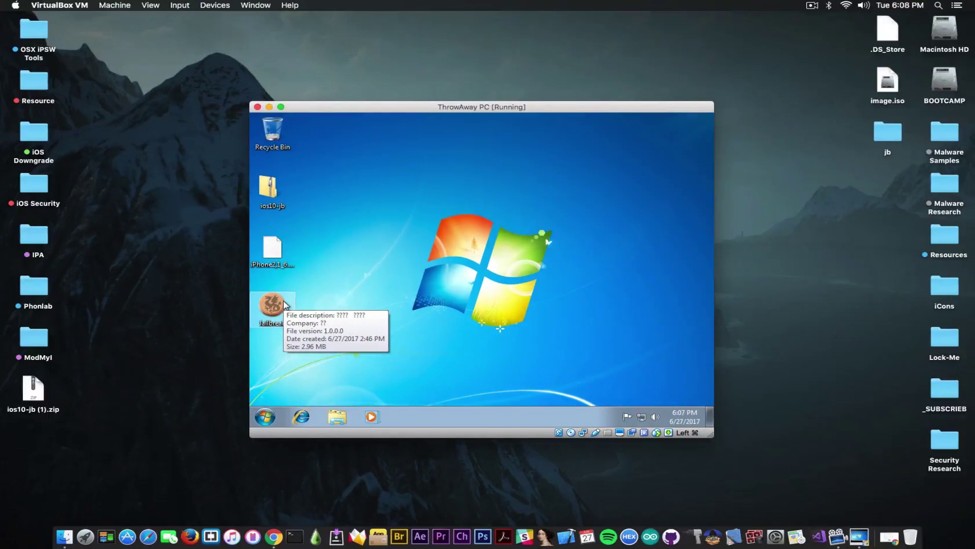
# - Relaunch Jailbreak, cancel the IPSW file choice, then power off the ThrowAway PC VM
pyautogui.doubleClick(273, 304)
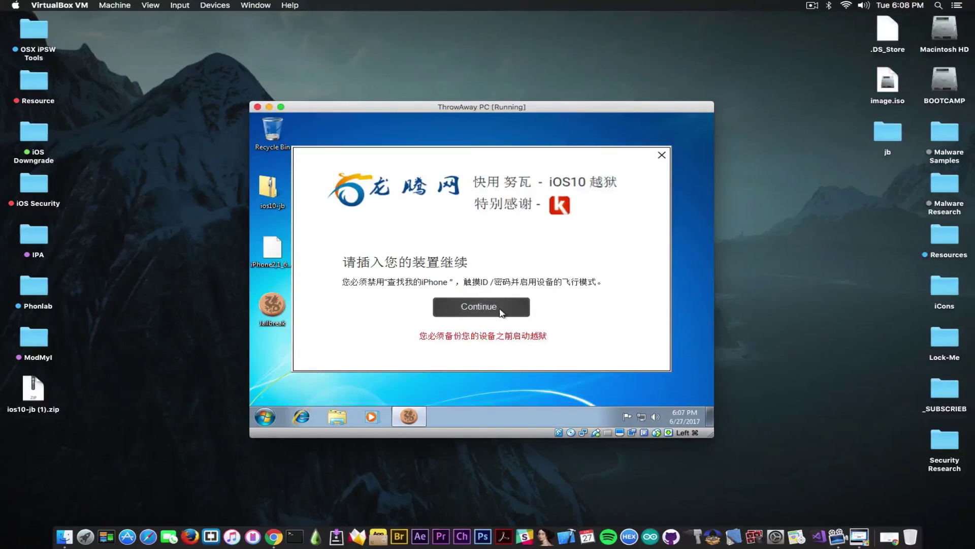
pyautogui.click(482, 307)
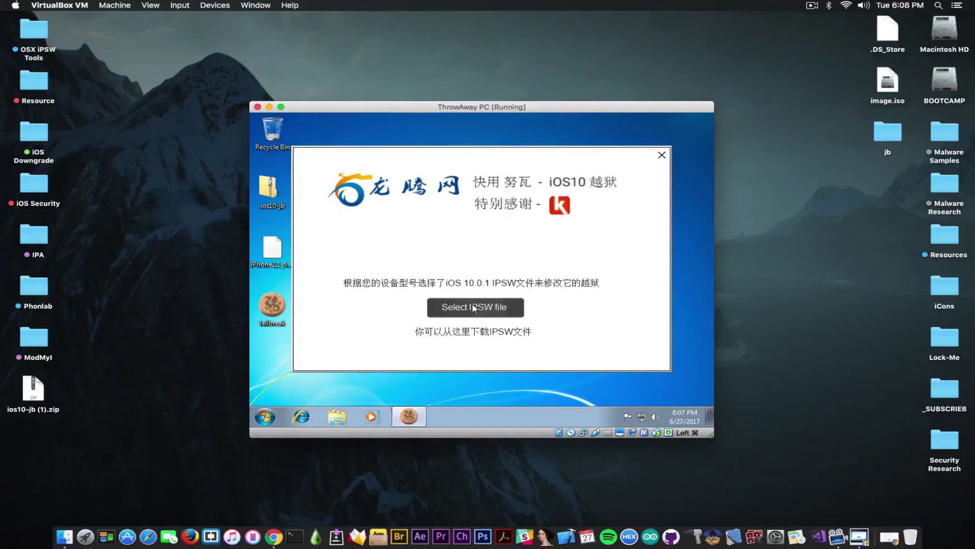
pyautogui.click(476, 307)
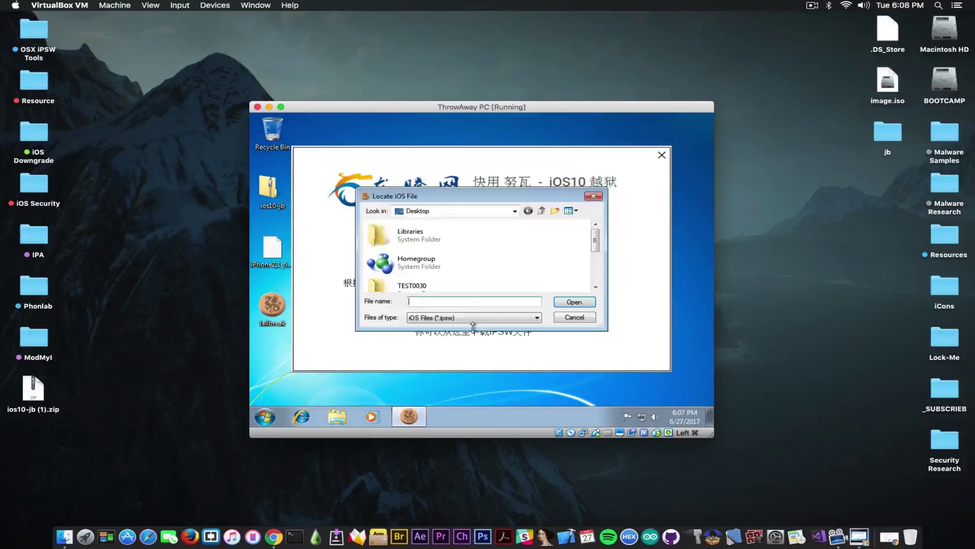
pyautogui.click(585, 319)
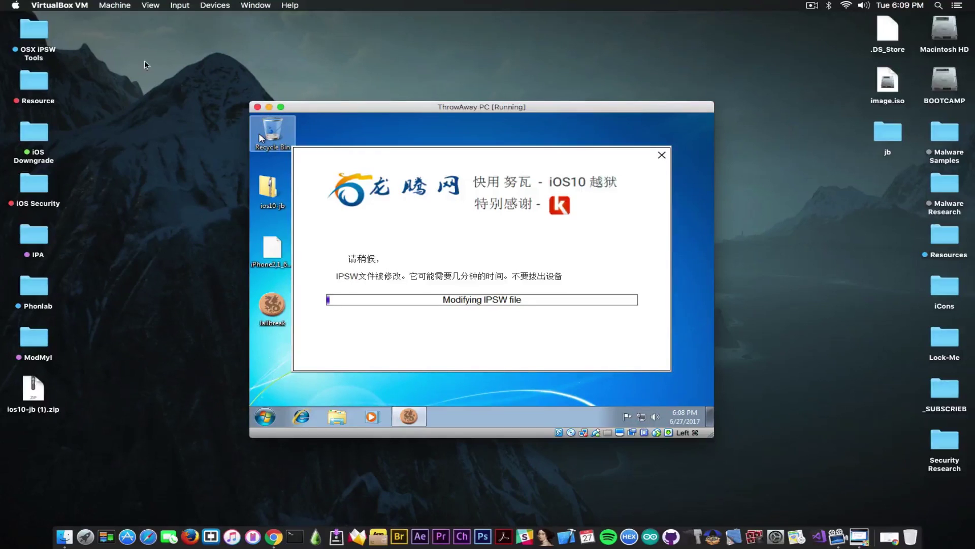
pyautogui.press('super+q')
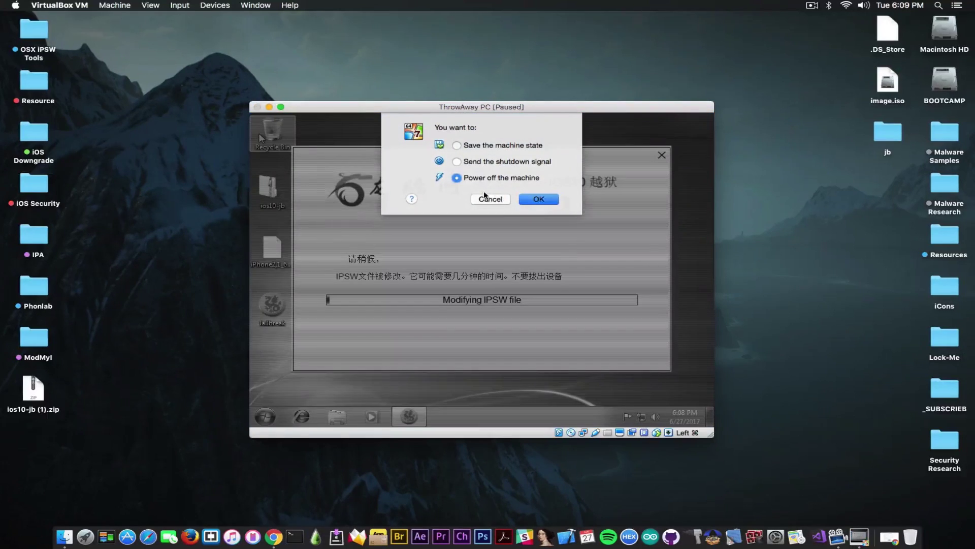
pyautogui.press('Return')
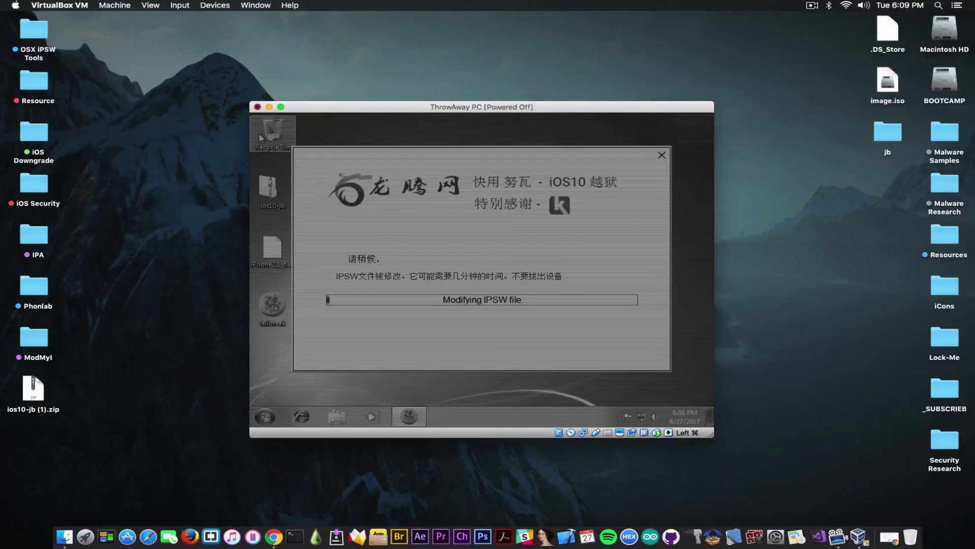
# - Bring Chrome forward and scroll through the iOS 10.3 Jailbreak guide's step-by-step instructions
pyautogui.click(285, 537)
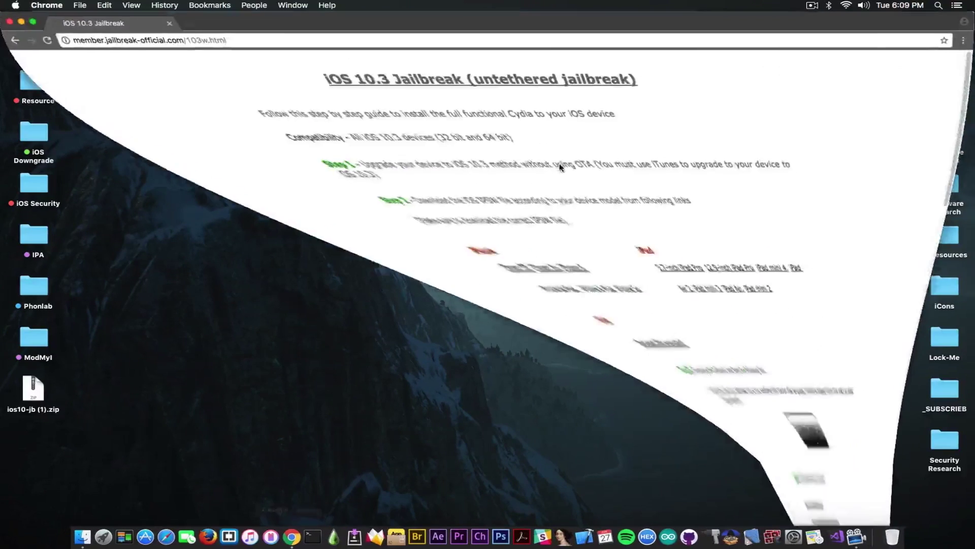
pyautogui.scroll(-10, 306, 298)
pyautogui.scroll(10, 305, 298)
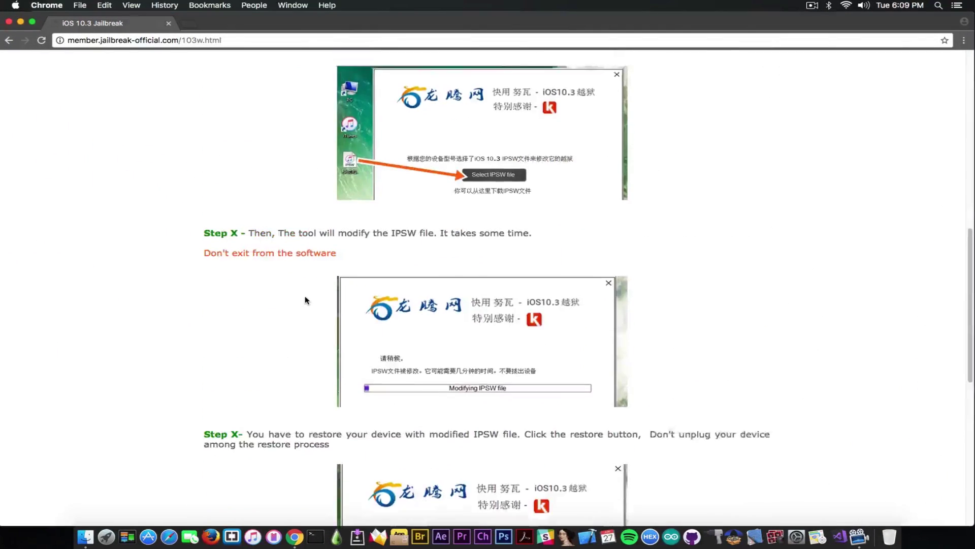
pyautogui.scroll(-11, 306, 300)
pyautogui.scroll(-7, 455, 205)
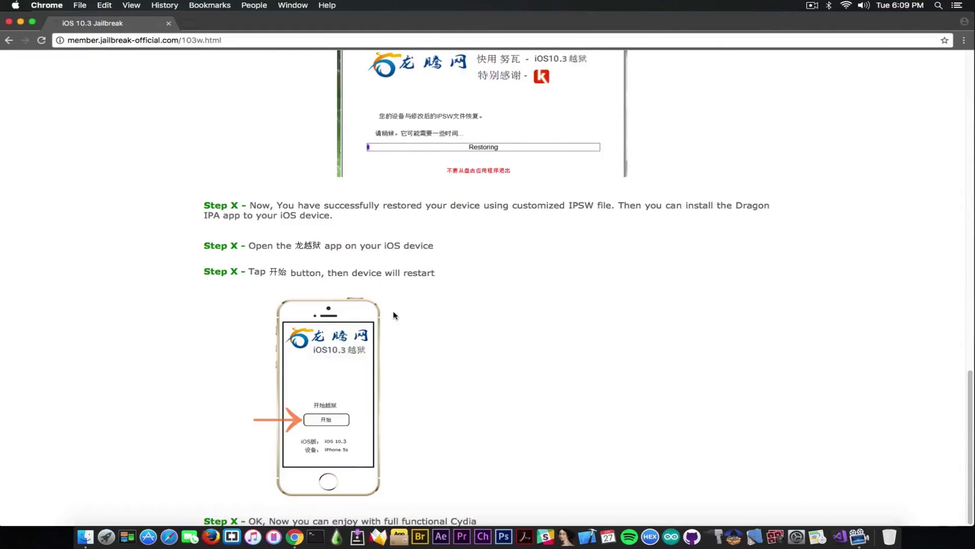
pyautogui.scroll(3, 394, 315)
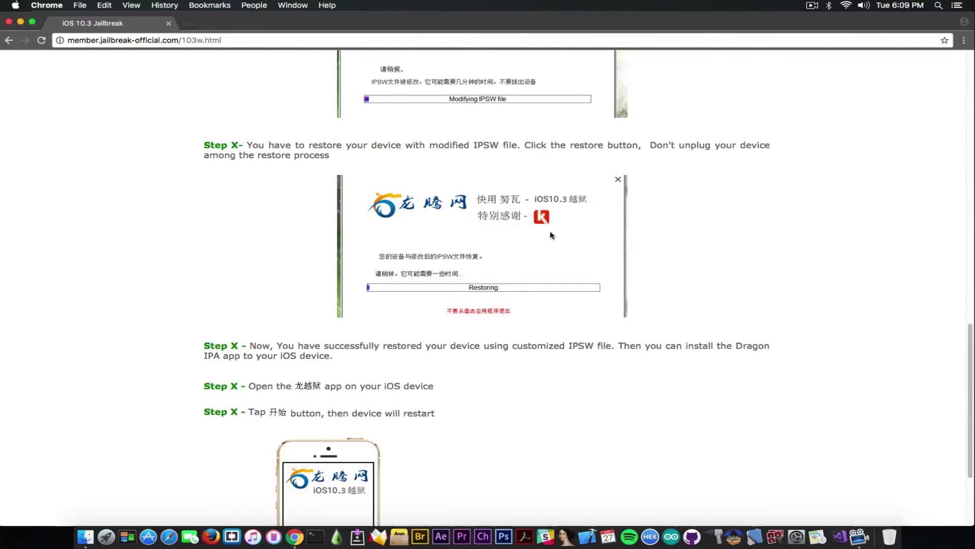
pyautogui.scroll(4, 528, 236)
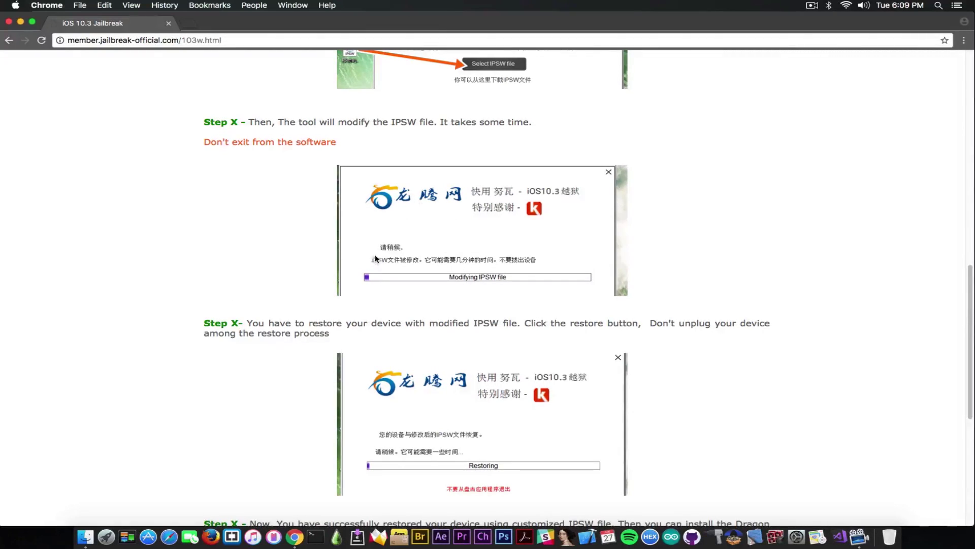
pyautogui.scroll(4, 373, 254)
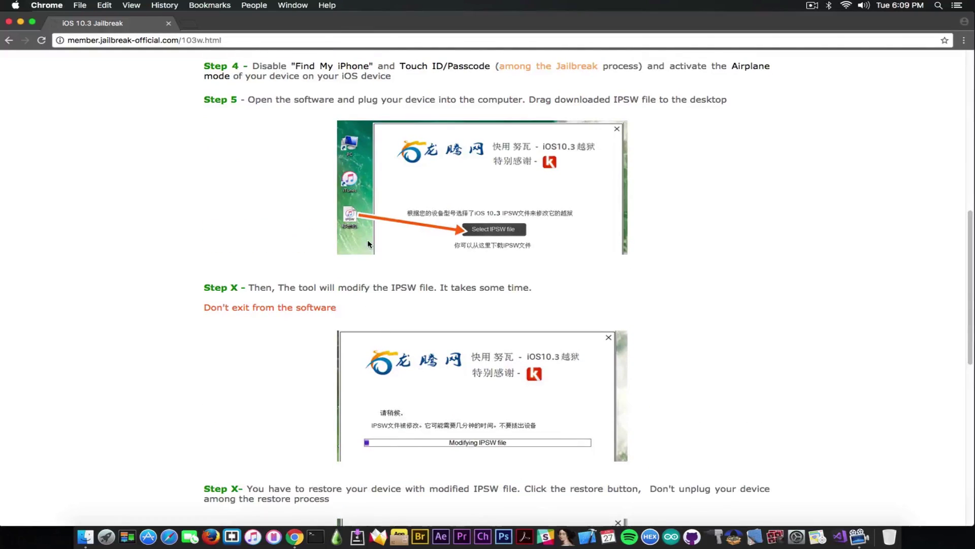
pyautogui.scroll(1, 368, 239)
pyautogui.scroll(1, 366, 245)
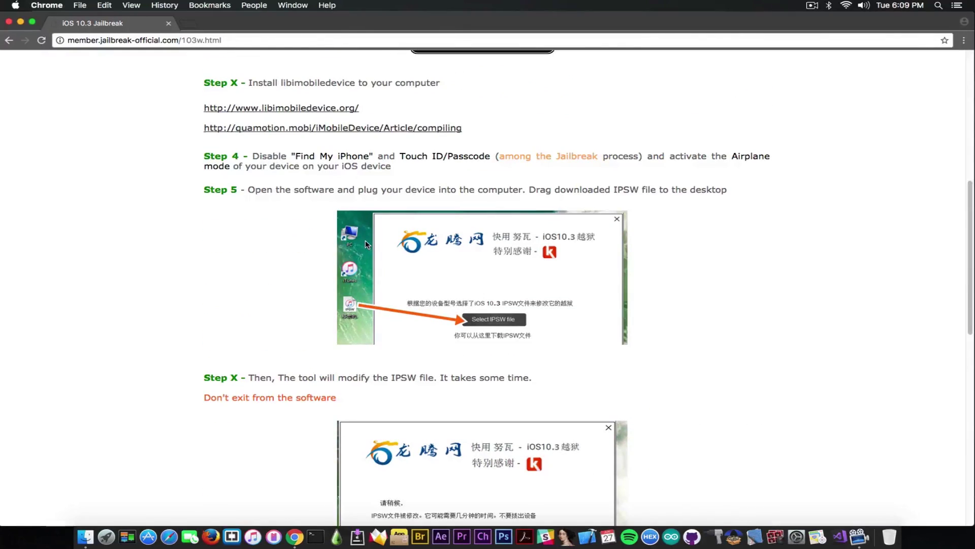
pyautogui.scroll(5, 348, 211)
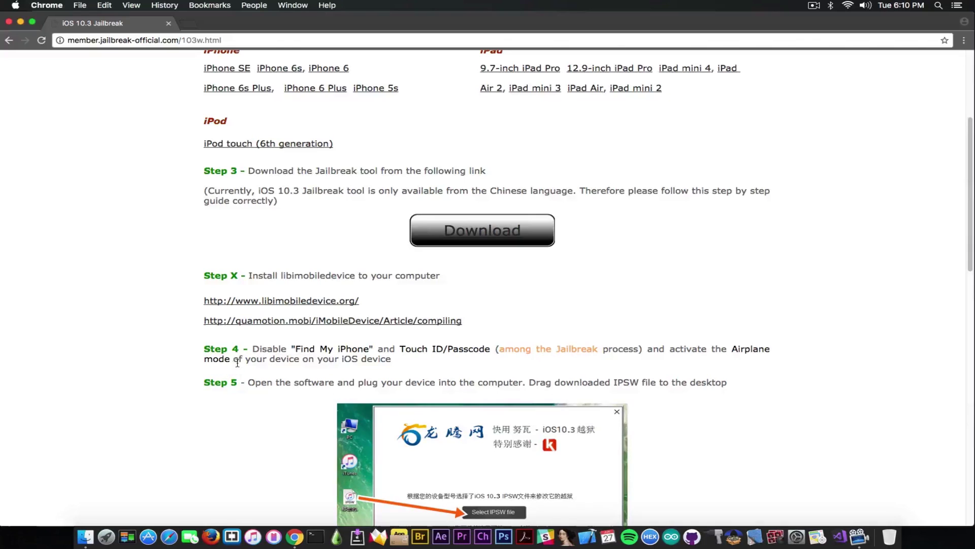
pyautogui.scroll(-10, 237, 362)
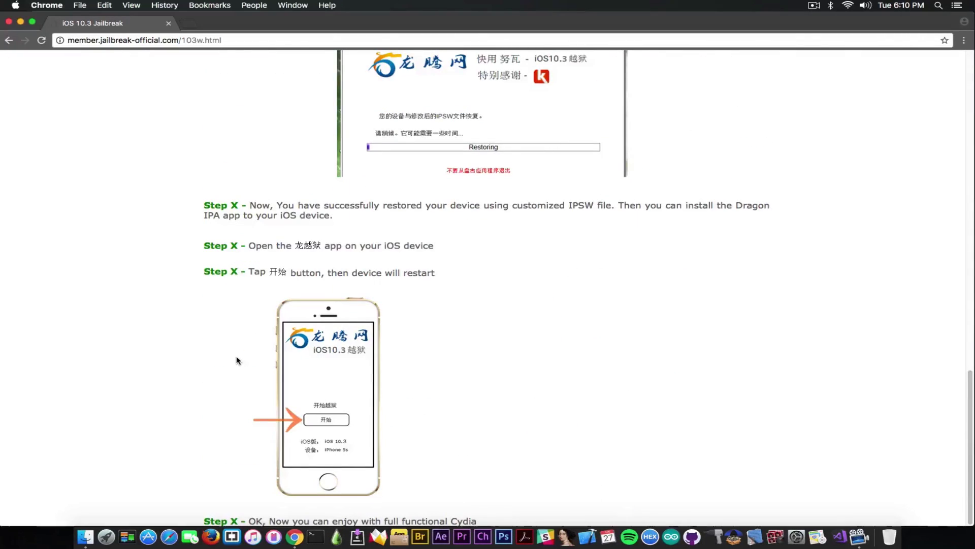
pyautogui.scroll(10, 338, 386)
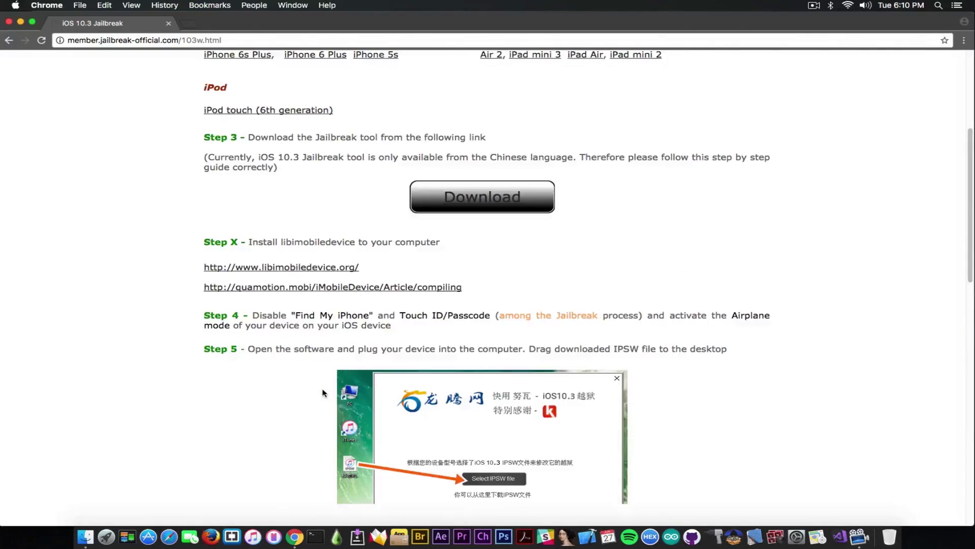
pyautogui.scroll(5, 322, 392)
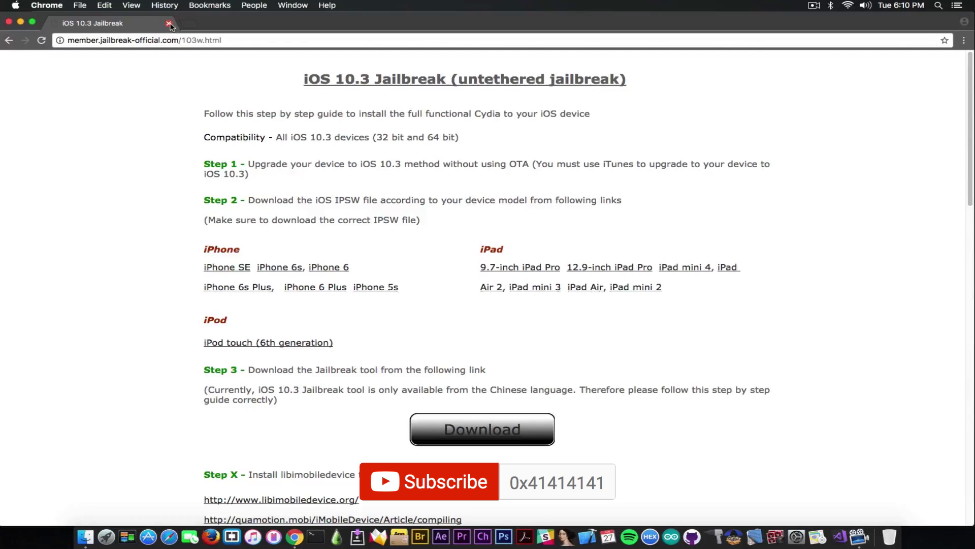
# - Close the Chrome tab holding the iOS 10.3 Jailbreak guide
pyautogui.click(169, 24)
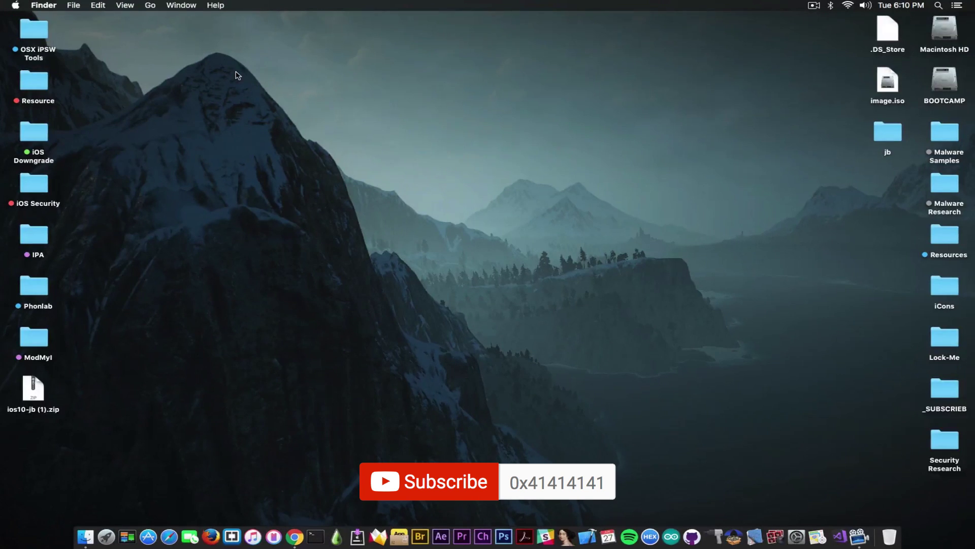